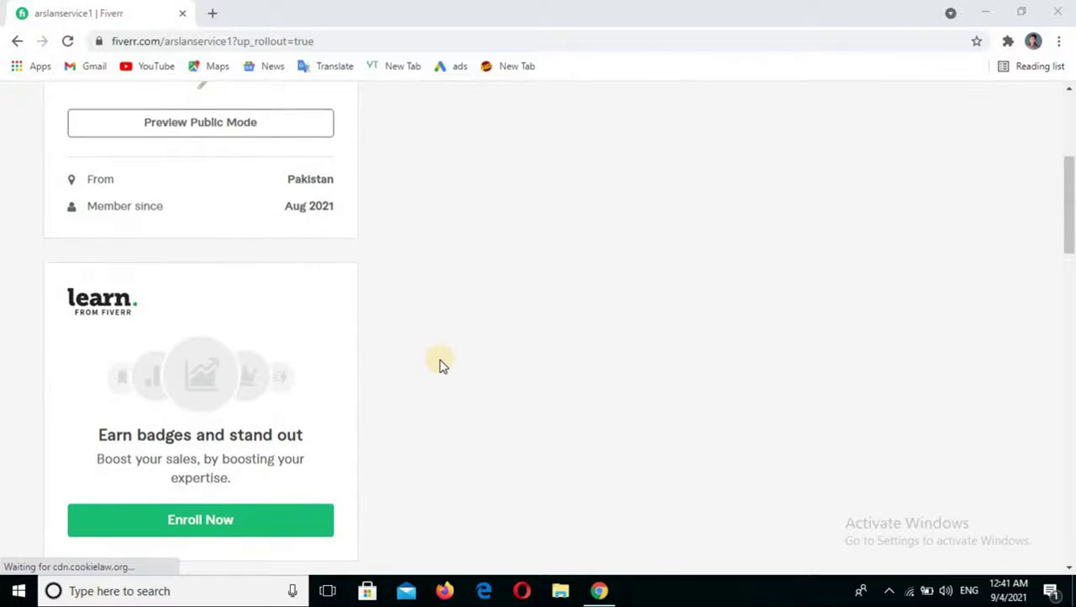
scroll(423, 389, "down", 10)
- Choose Become a Seller from the profile avatar menu
scroll(424, 449, "up", 5)
scroll(425, 448, "up", 4)
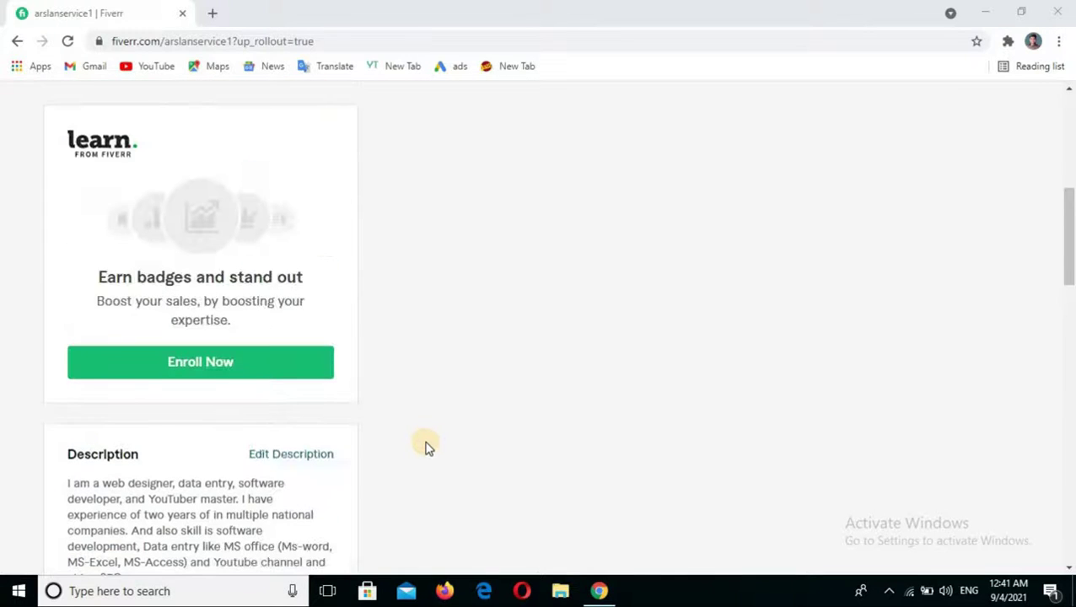
scroll(426, 447, "up", 4)
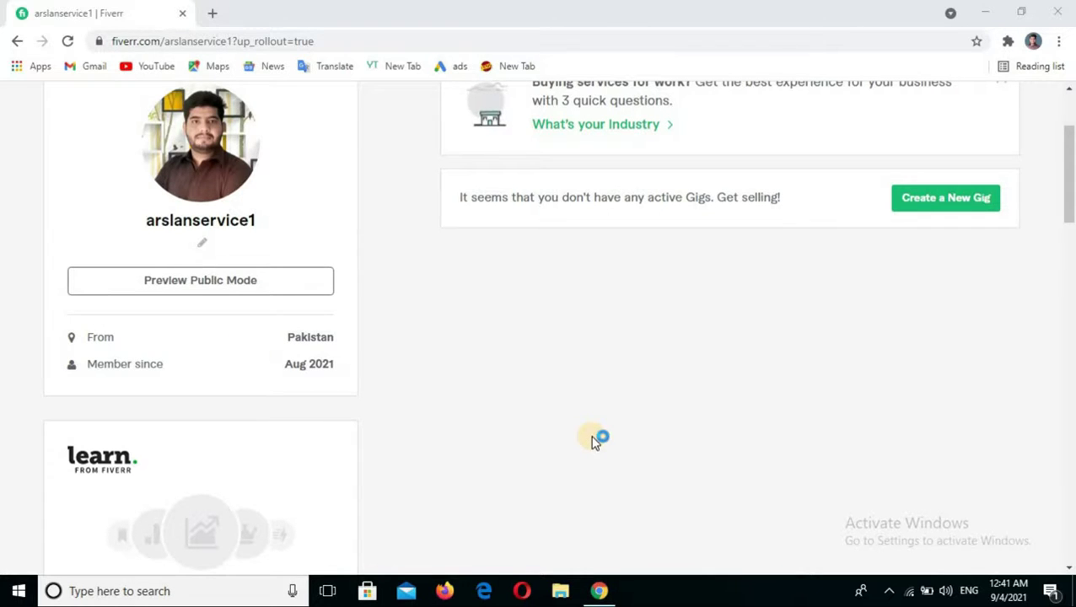
scroll(603, 434, "up", 2)
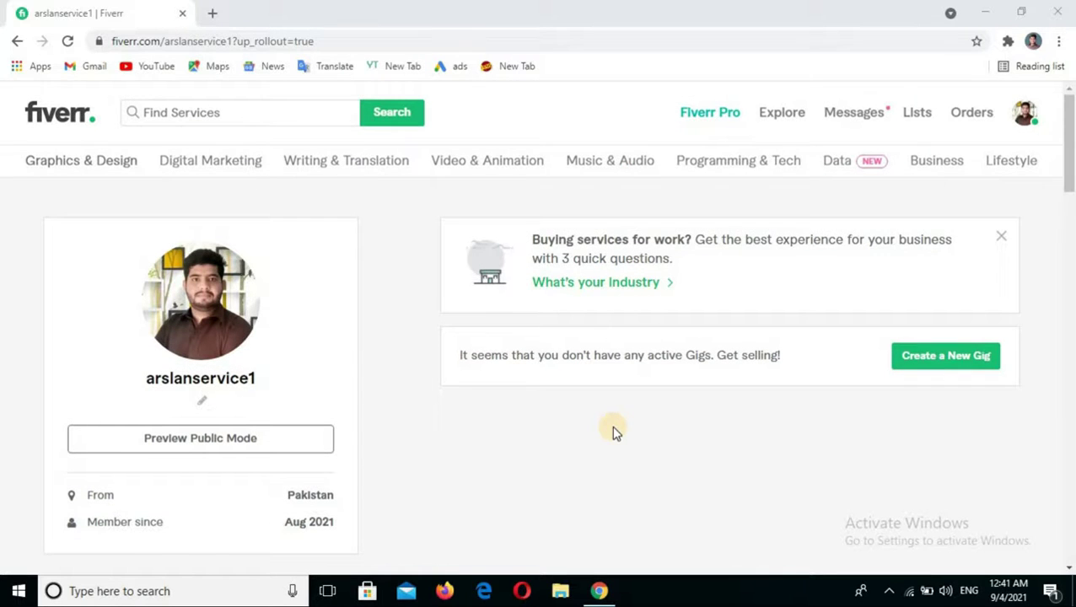
left_click(1022, 121)
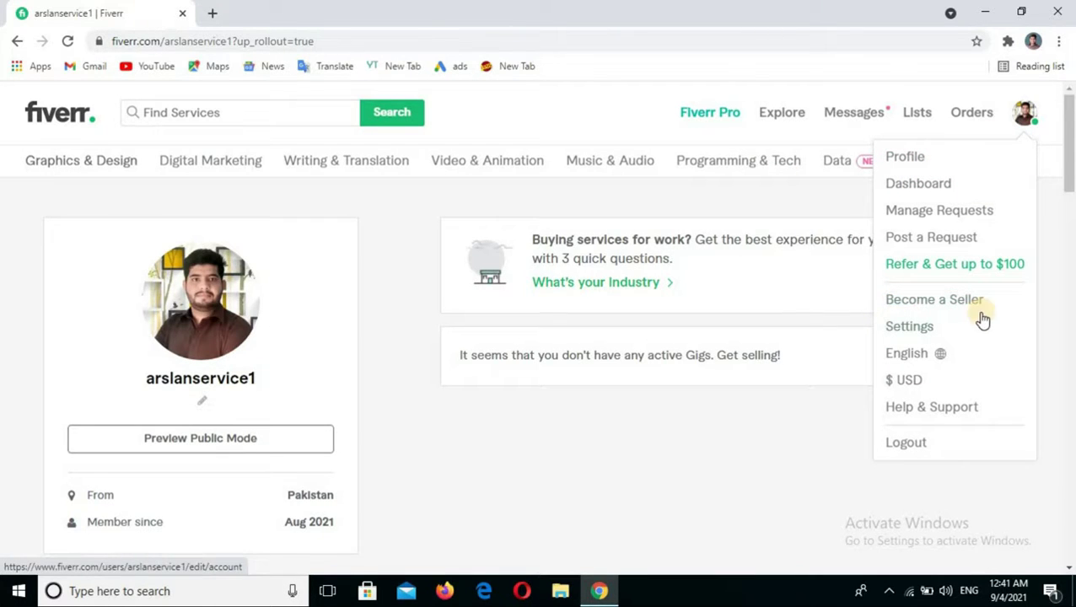
left_click(943, 302)
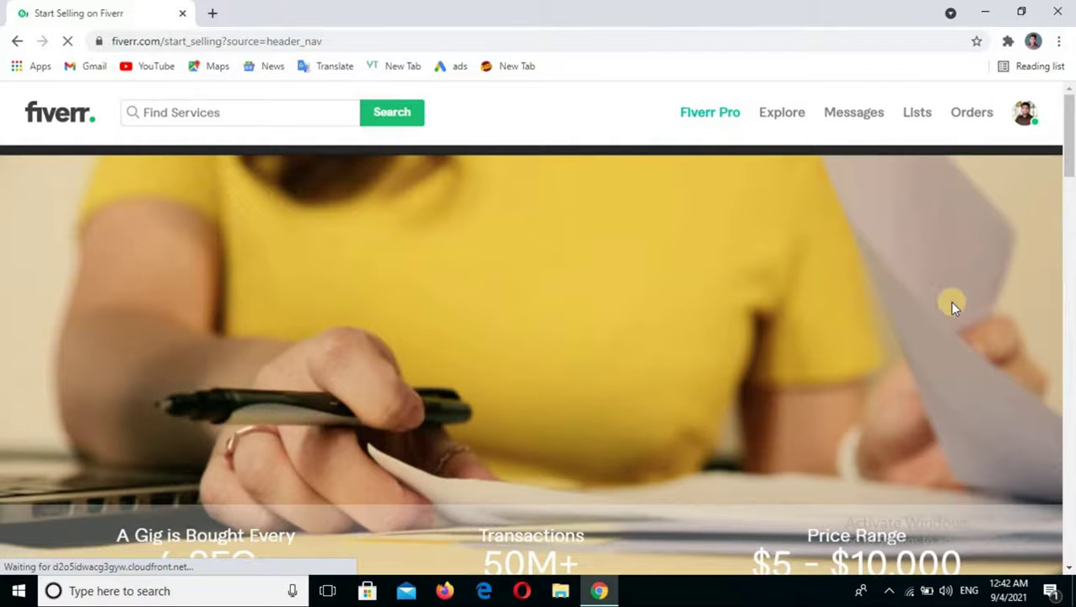
- Browse the Start Selling page's skill categories and Q&A, then return to the top
scroll(960, 300, "down", 10)
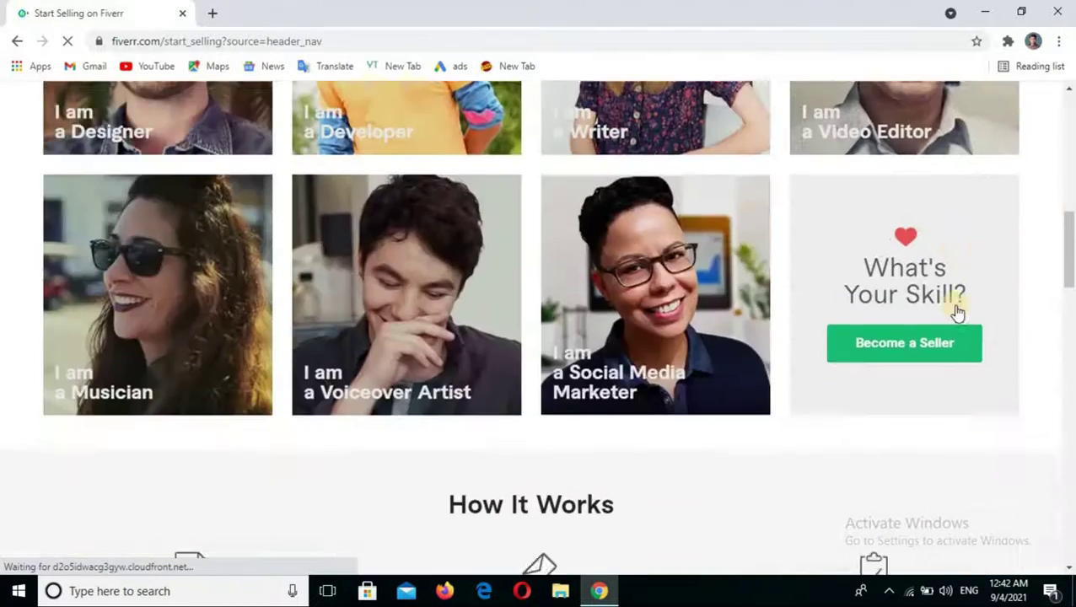
scroll(958, 312, "down", 15)
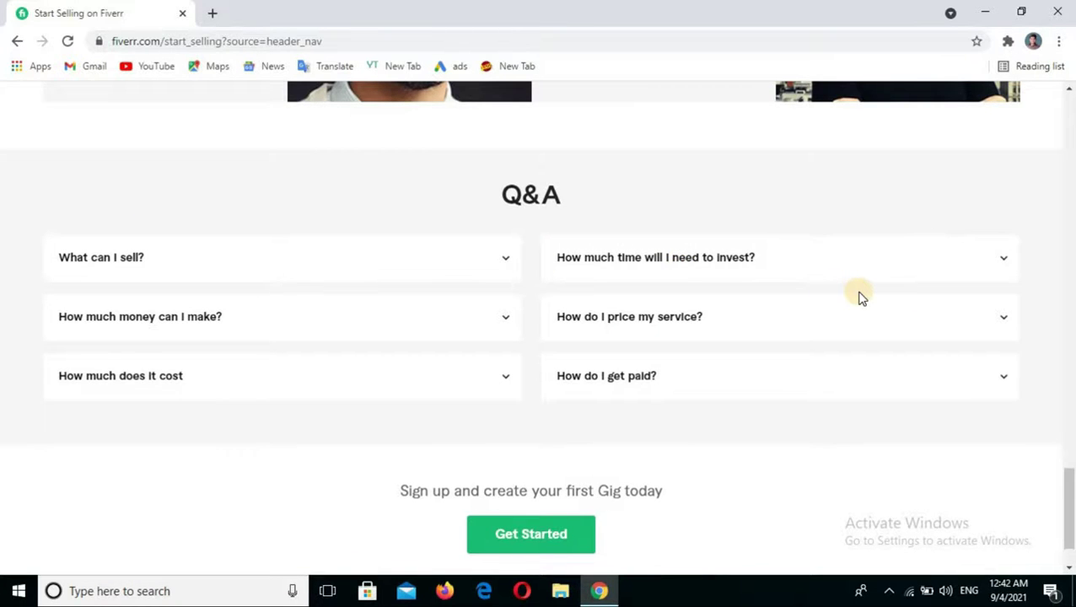
scroll(859, 296, "up", 12)
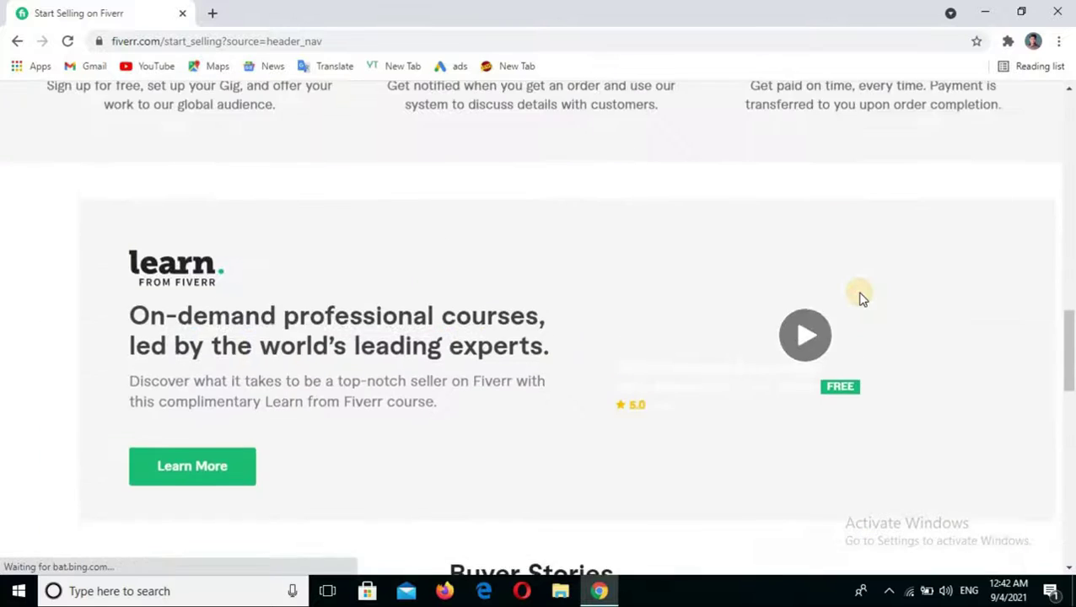
scroll(860, 297, "up", 15)
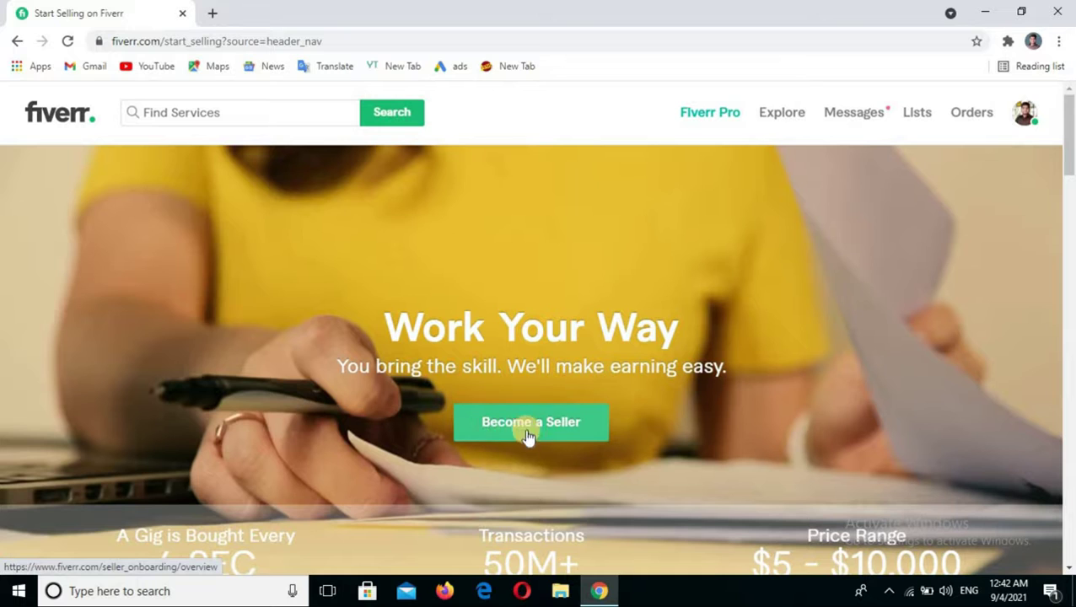
- Start seller onboarding and continue past the overview, profile tips and do's-and-don'ts pages
left_click(573, 430)
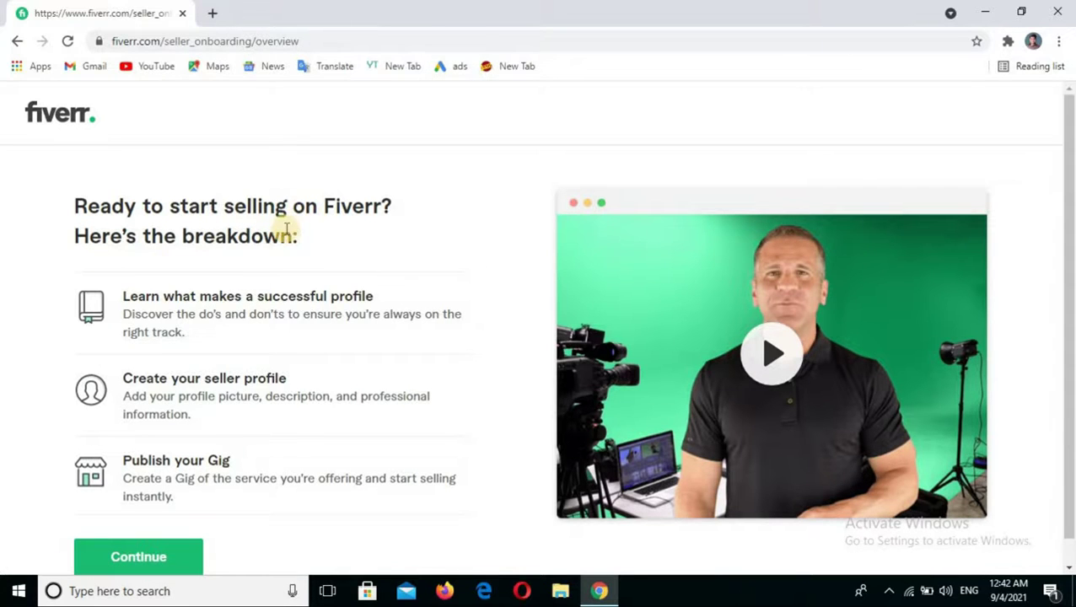
scroll(287, 228, "down", 1)
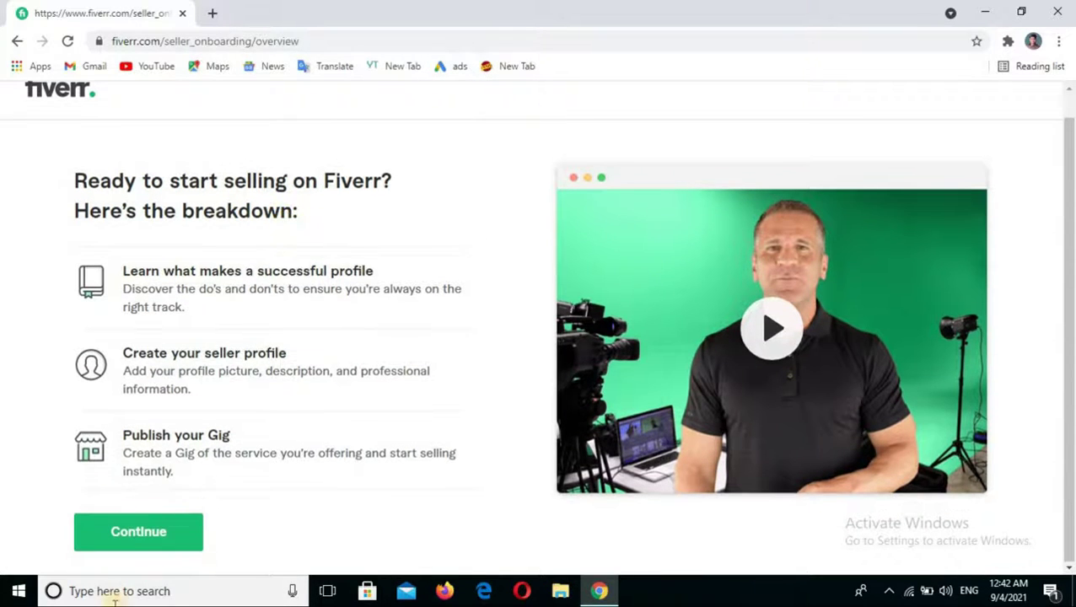
left_click(139, 524)
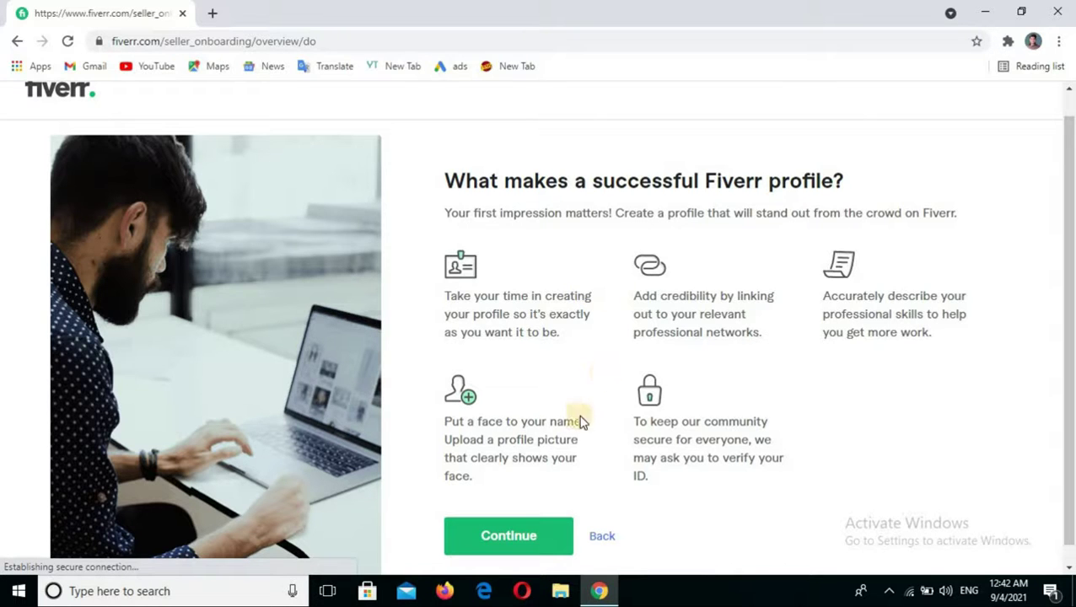
left_click(512, 537)
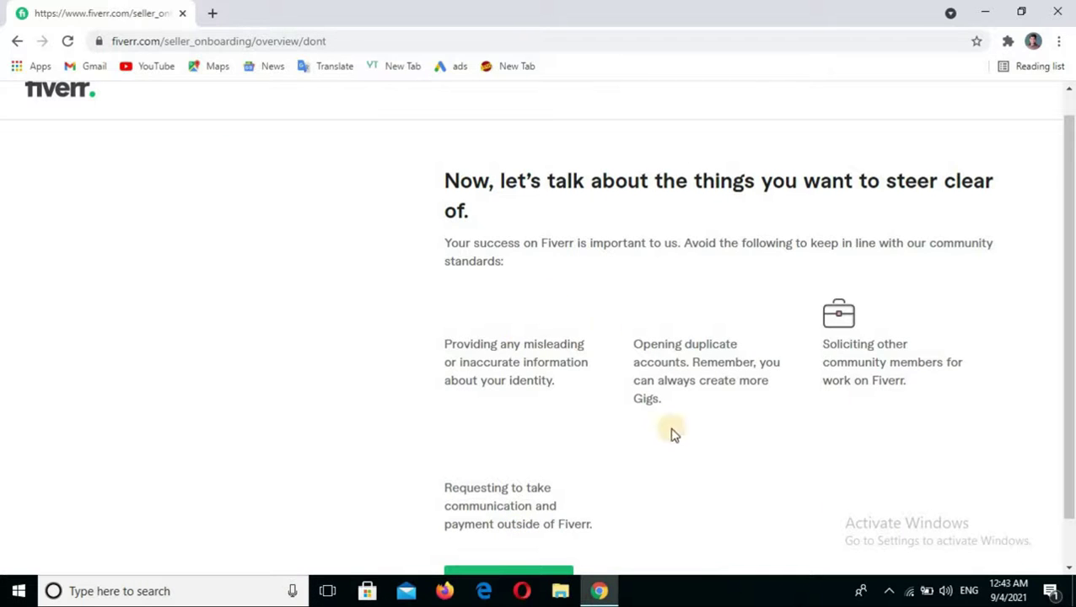
scroll(651, 365, "down", 1)
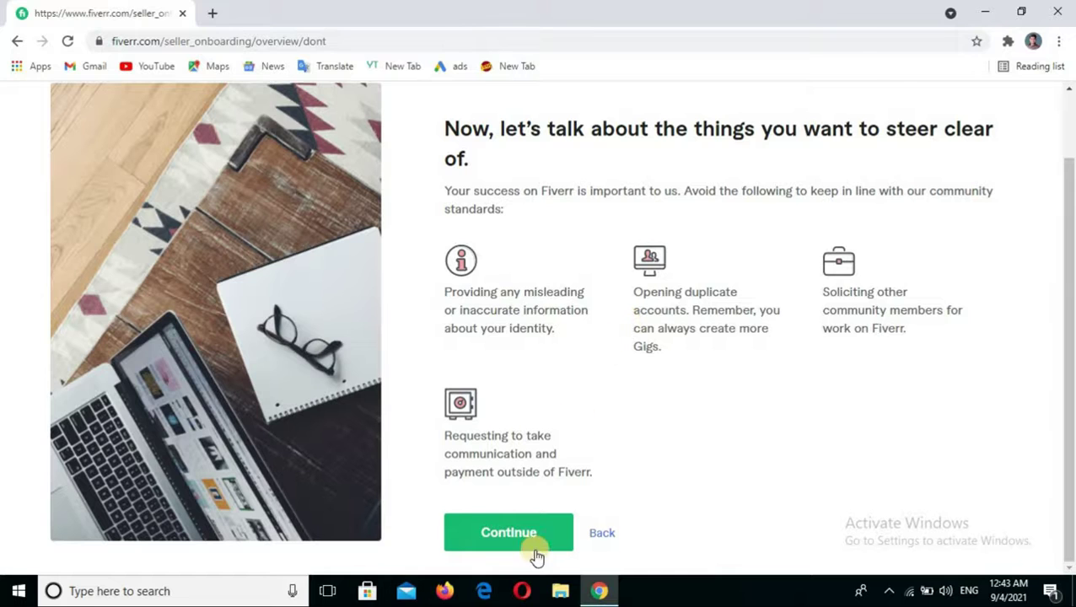
left_click(535, 537)
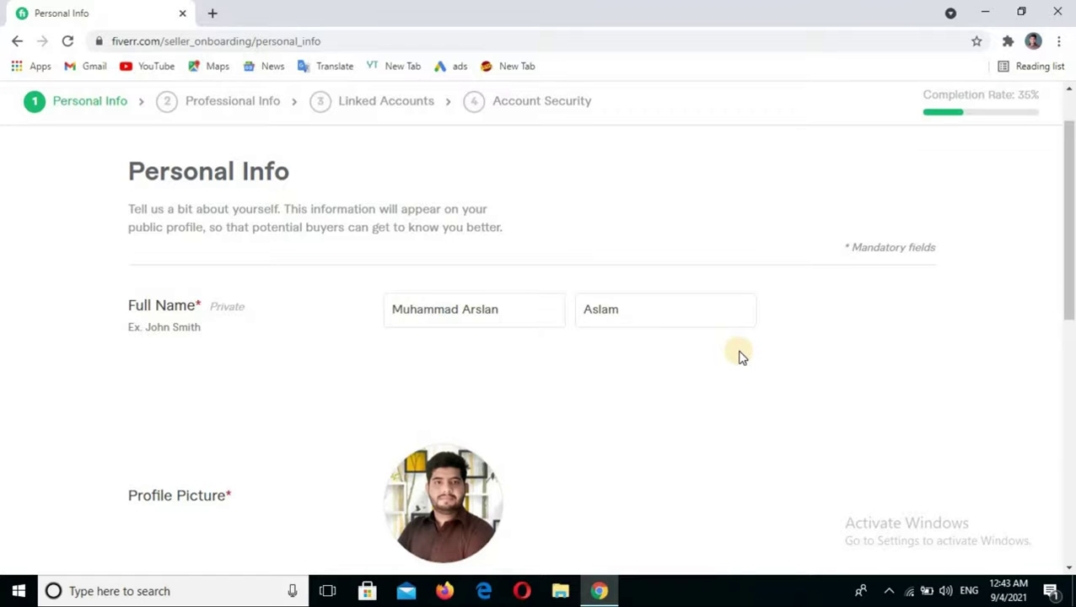
- Check the name, picture, 273-character description and English, Urdu, Hindi languages, then submit Personal Info
scroll(390, 312, "down", 1)
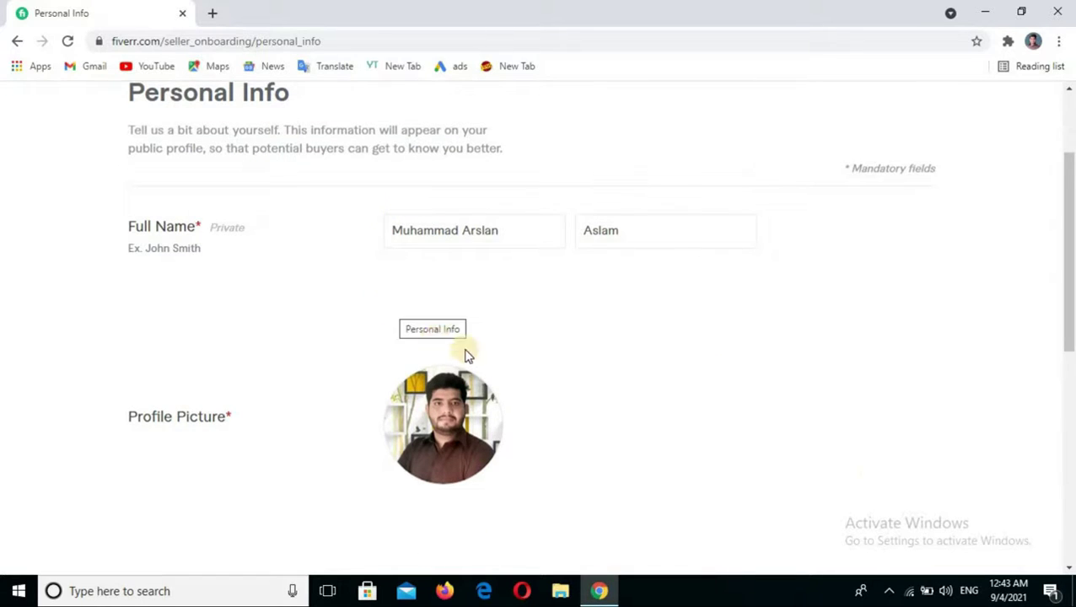
scroll(524, 377, "down", 1)
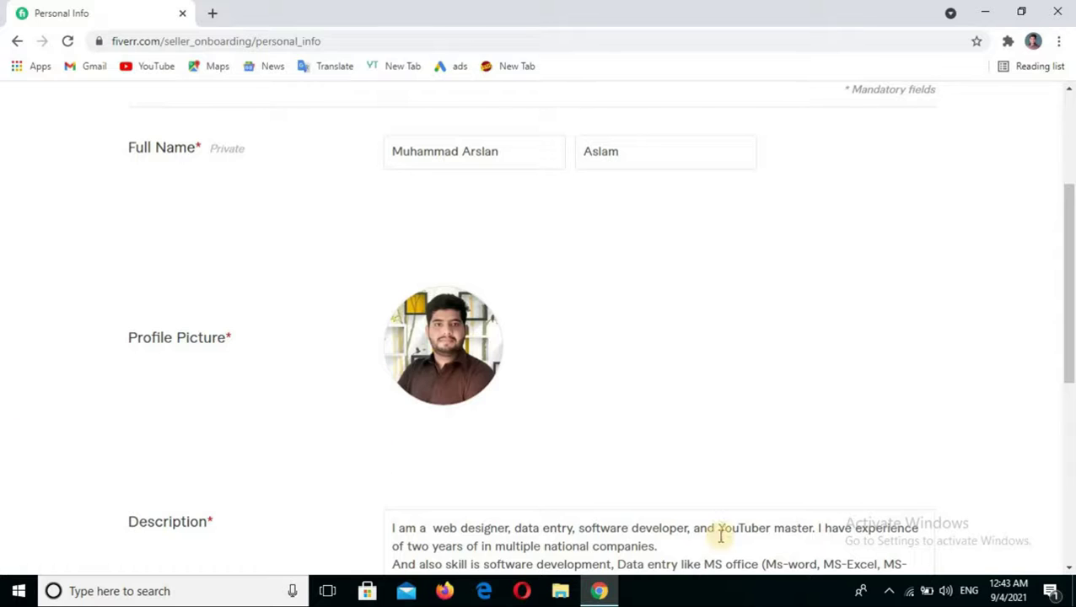
scroll(456, 405, "down", 2)
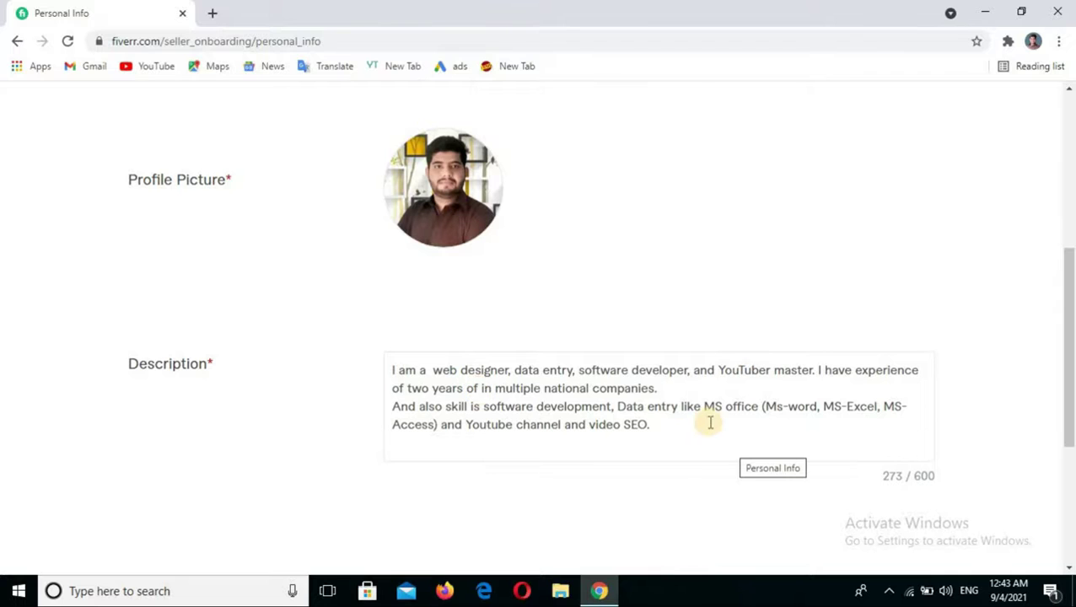
scroll(725, 410, "down", 1)
scroll(732, 413, "down", 3)
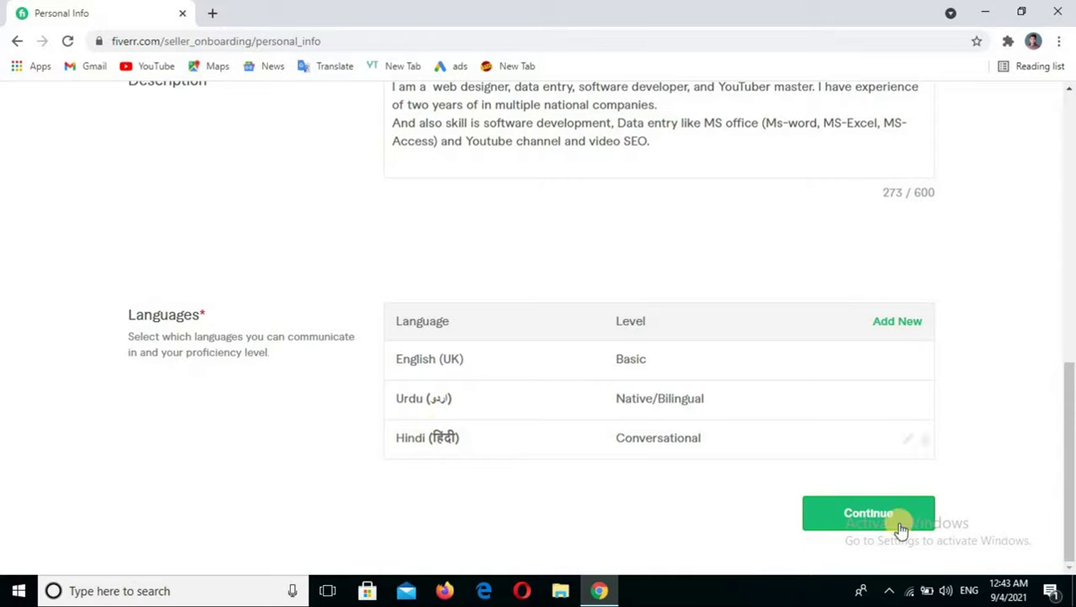
left_click(860, 518)
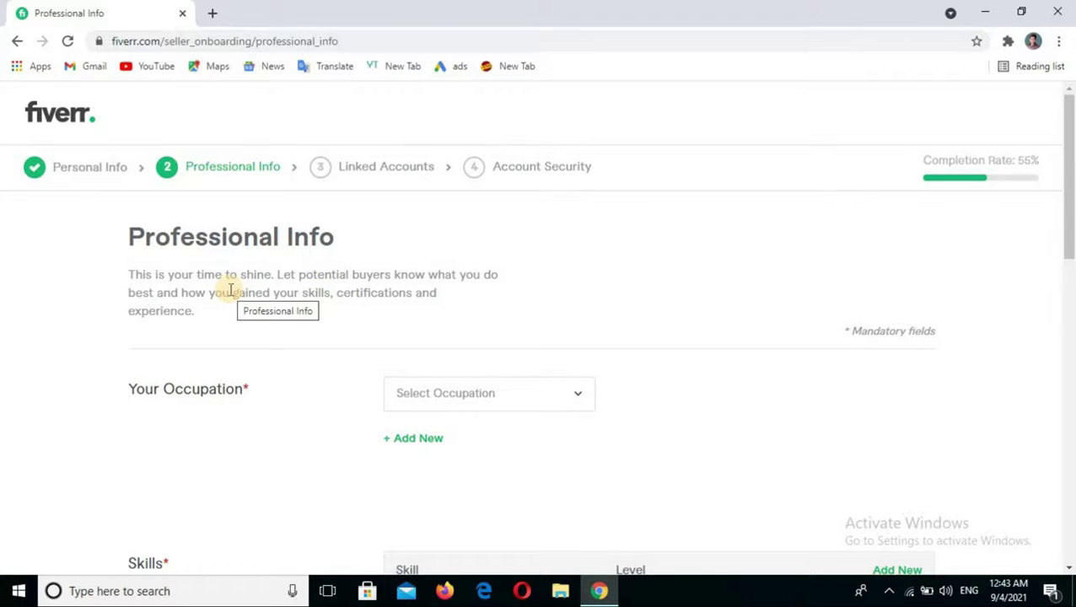
- Choose Programming & Tech as the occupation
scroll(691, 302, "down", 1)
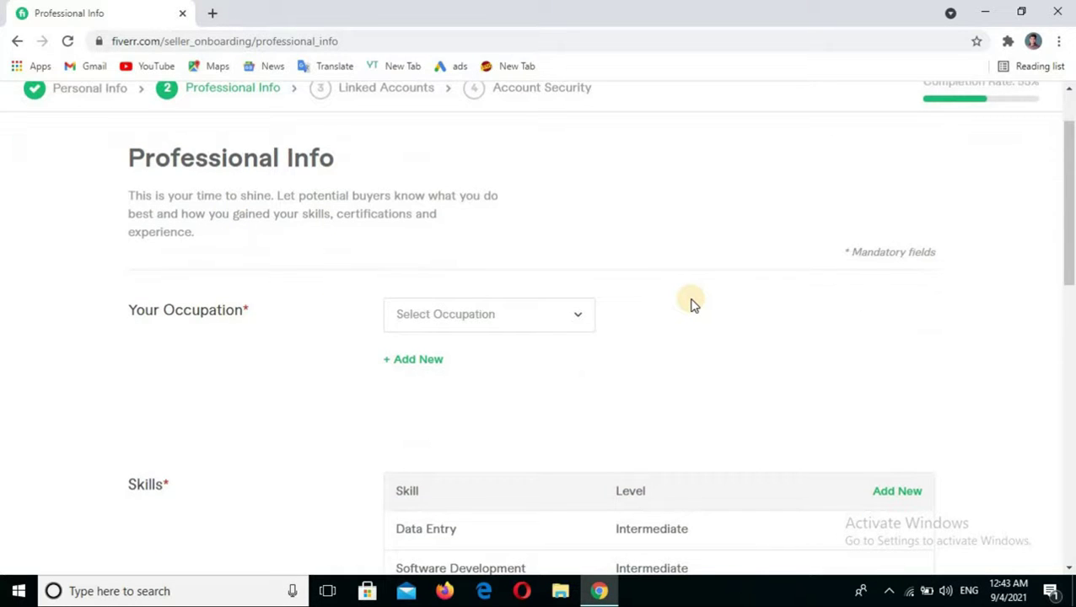
scroll(691, 303, "down", 2)
scroll(253, 250, "up", 1)
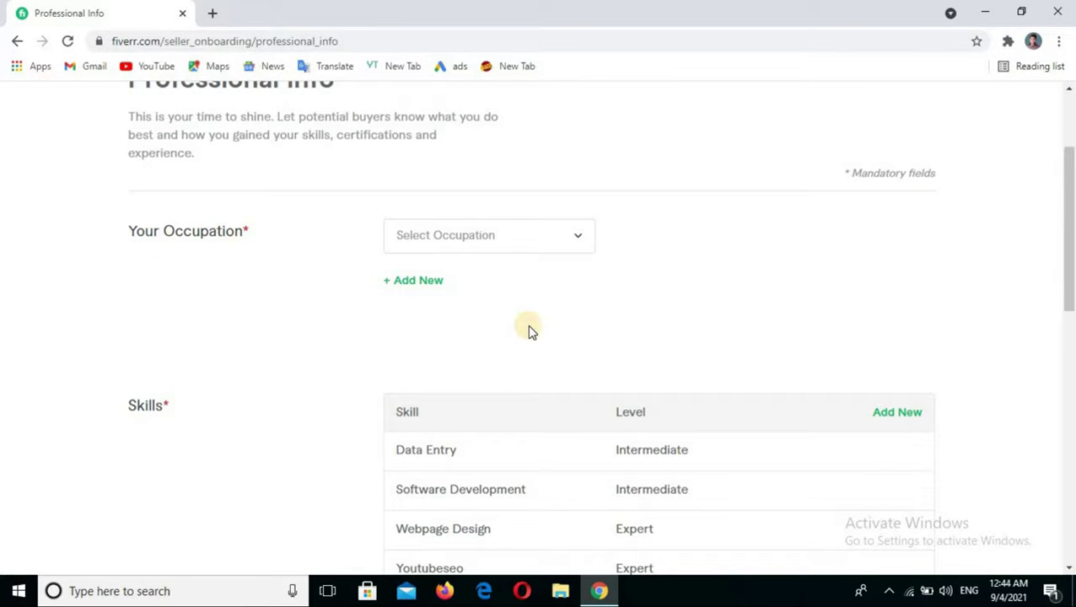
left_click(576, 242)
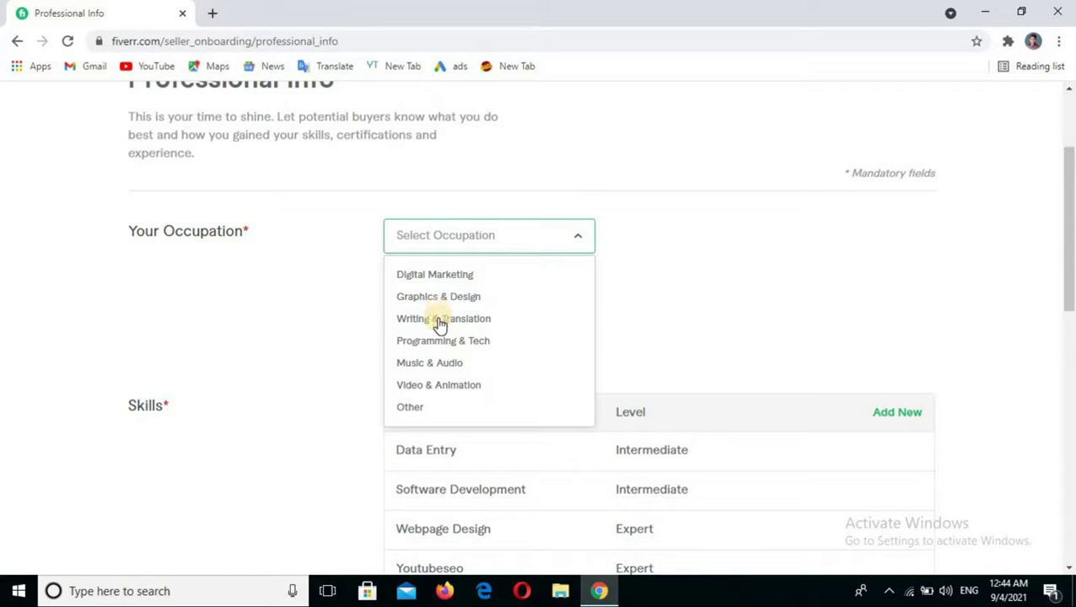
left_click(481, 344)
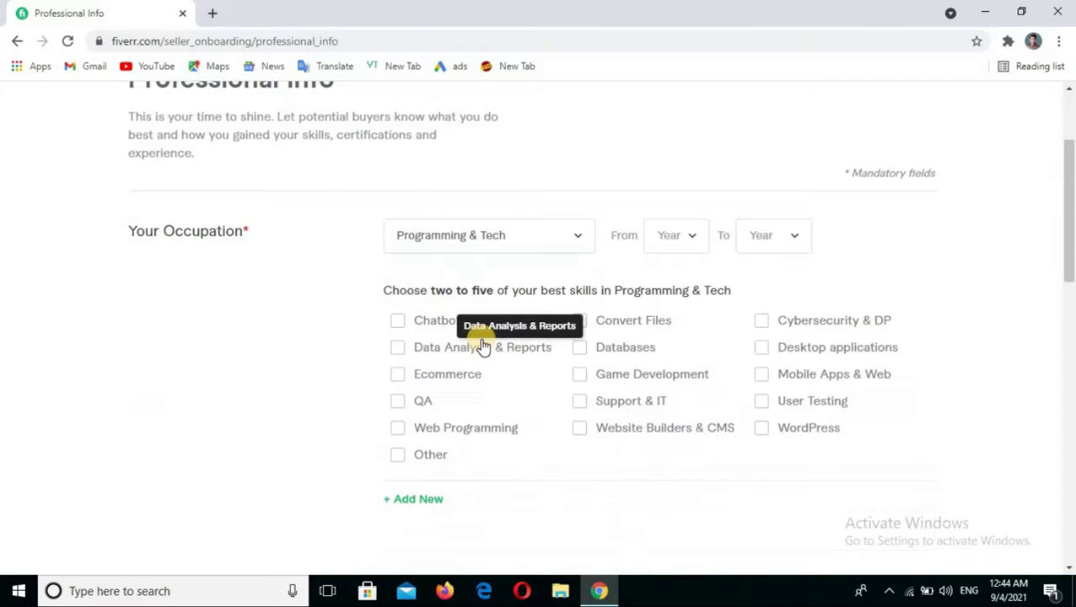
- Select skills Web Programming, Website Builders & CMS, Databases, Convert Files and Desktop applications
left_click(398, 432)
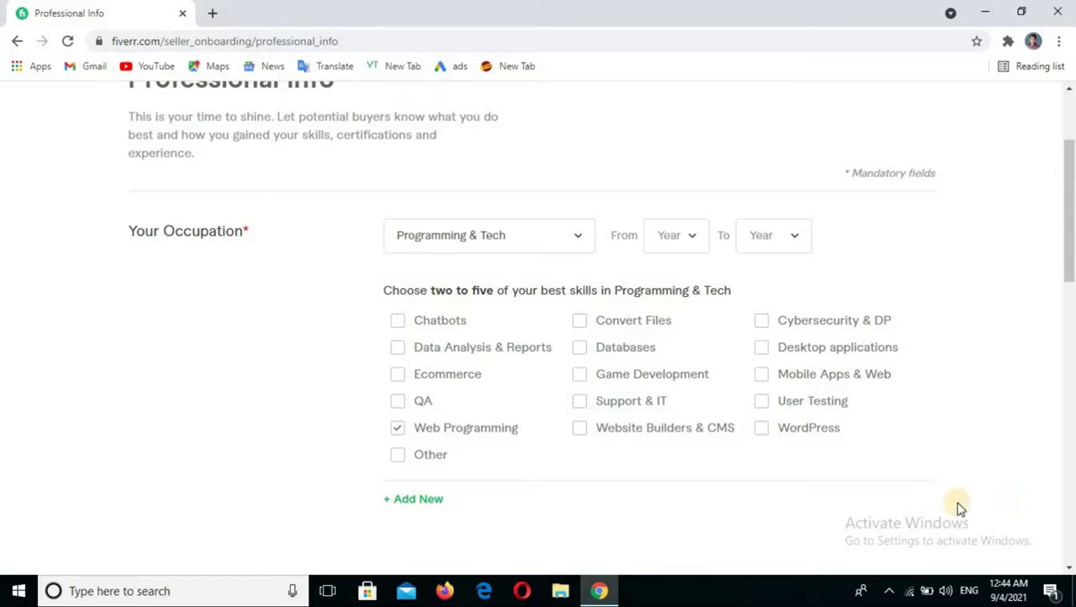
left_click(580, 433)
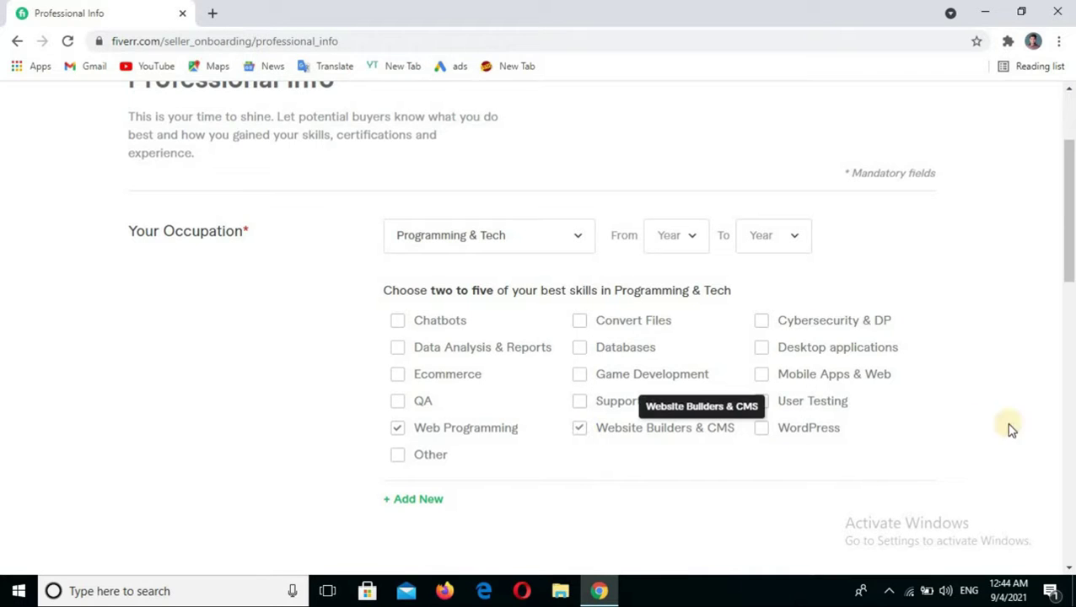
left_click(590, 360)
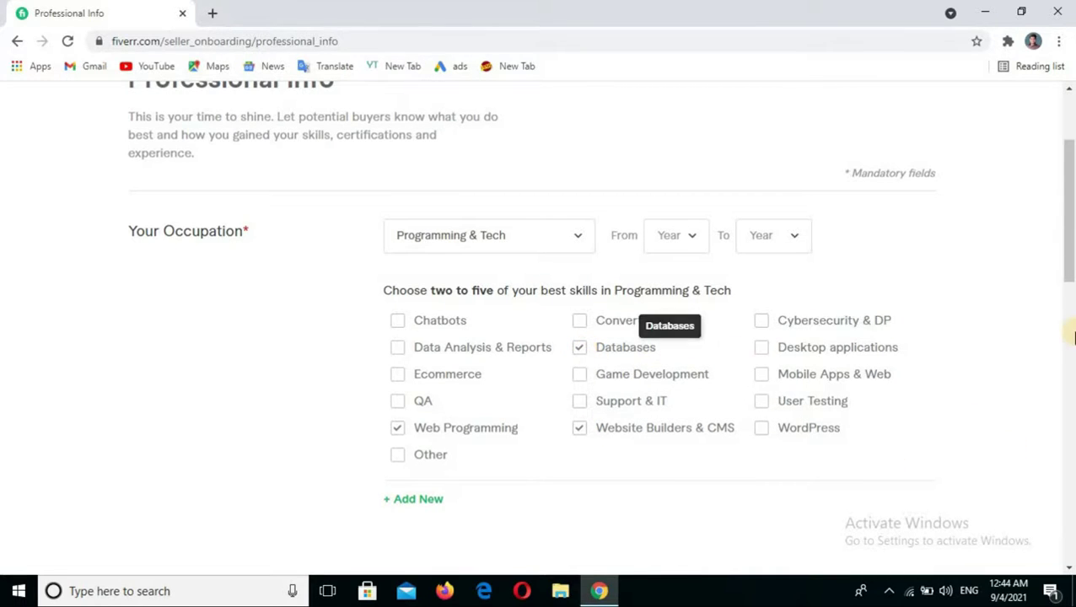
left_click(578, 323)
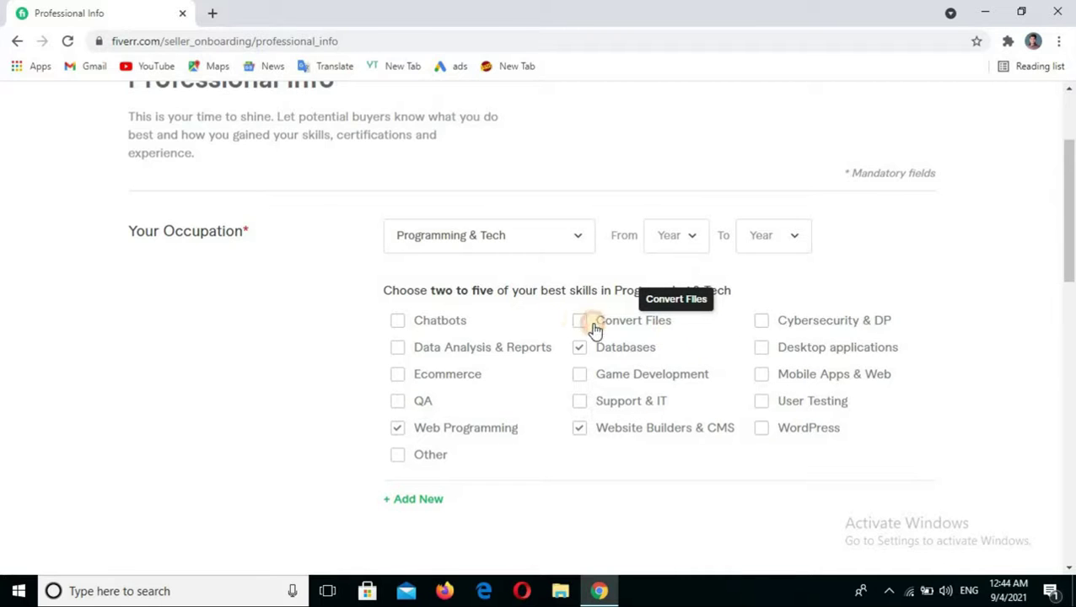
left_click(762, 348)
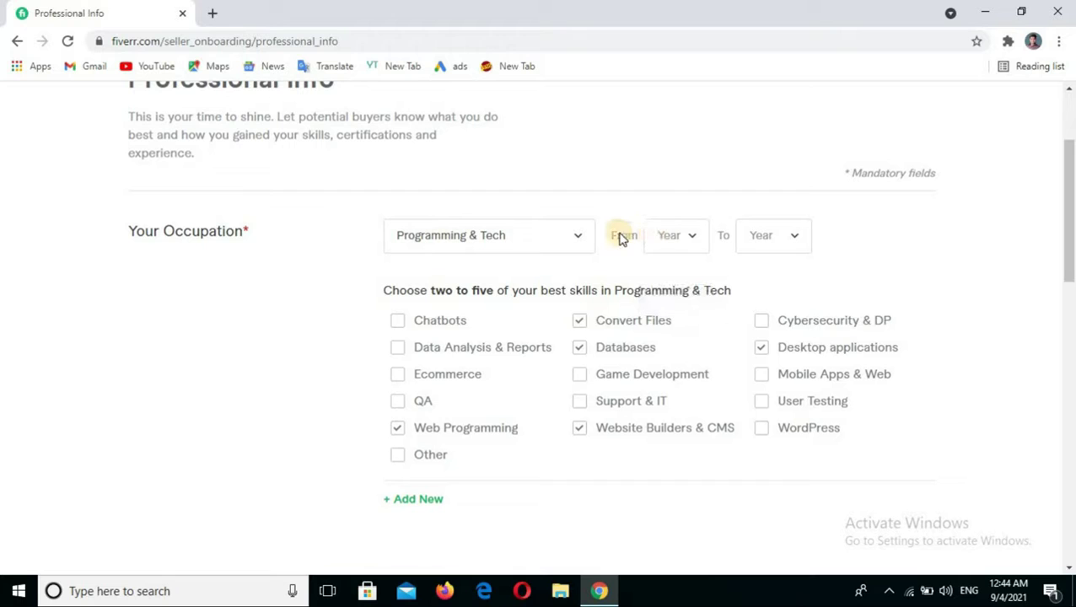
- Pick 2019 as the occupation's From Year and 2021 as its To Year
left_click(675, 240)
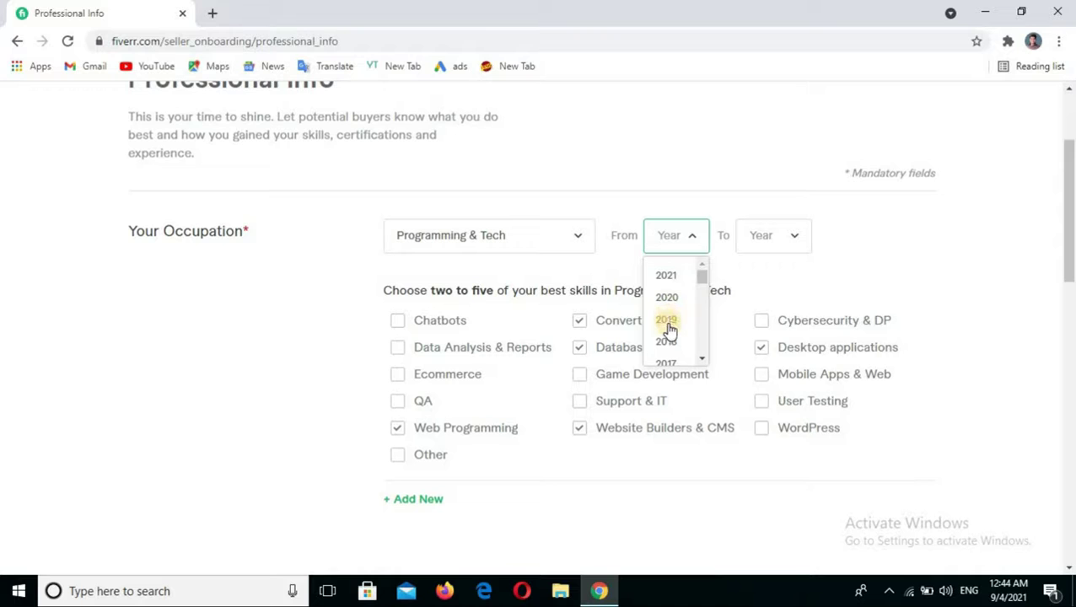
left_click(761, 241)
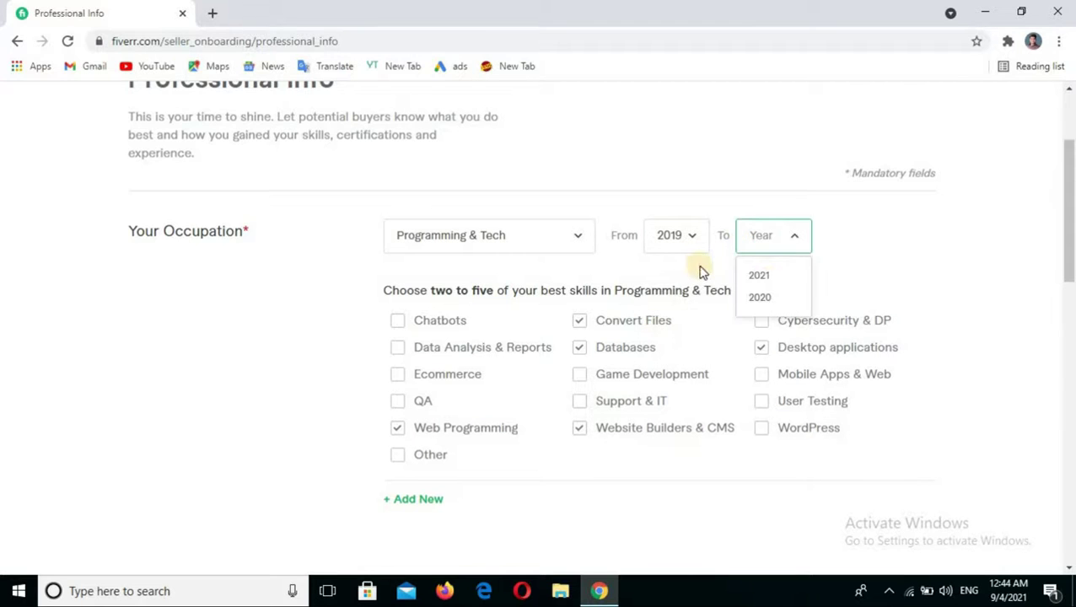
left_click(758, 276)
- Check the Skills, Education, Certification and Personal Website sections, then submit Professional Info
scroll(671, 329, "down", 6)
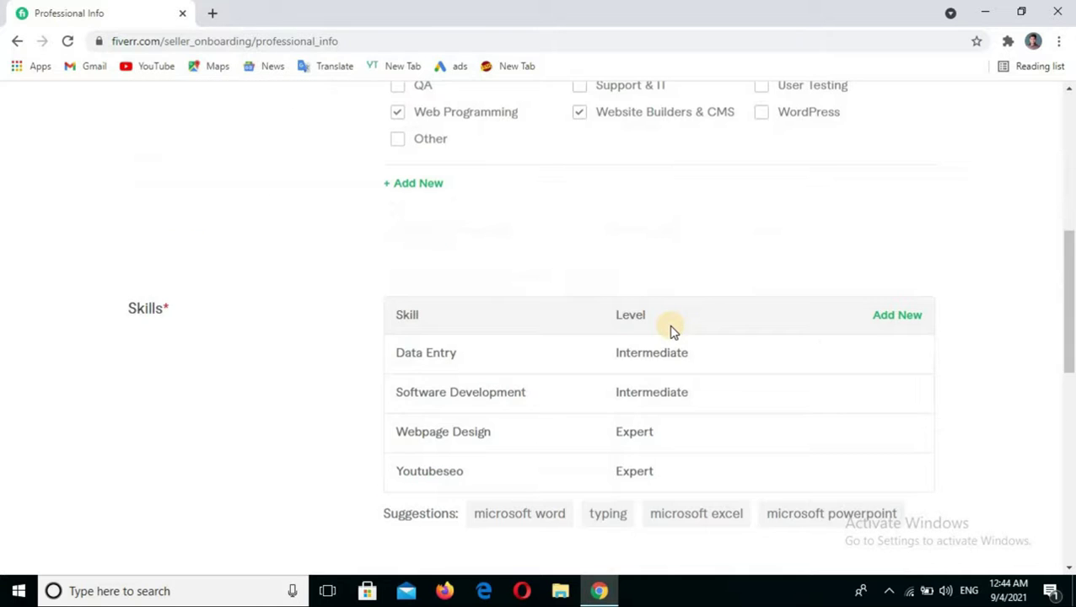
scroll(671, 325, "up", 5)
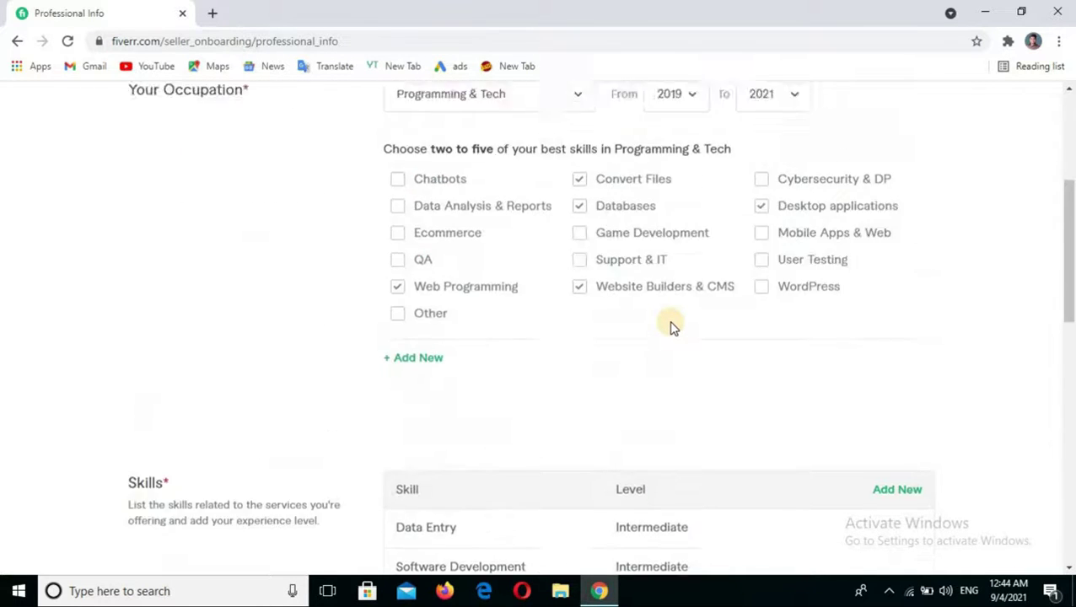
scroll(607, 324, "down", 4)
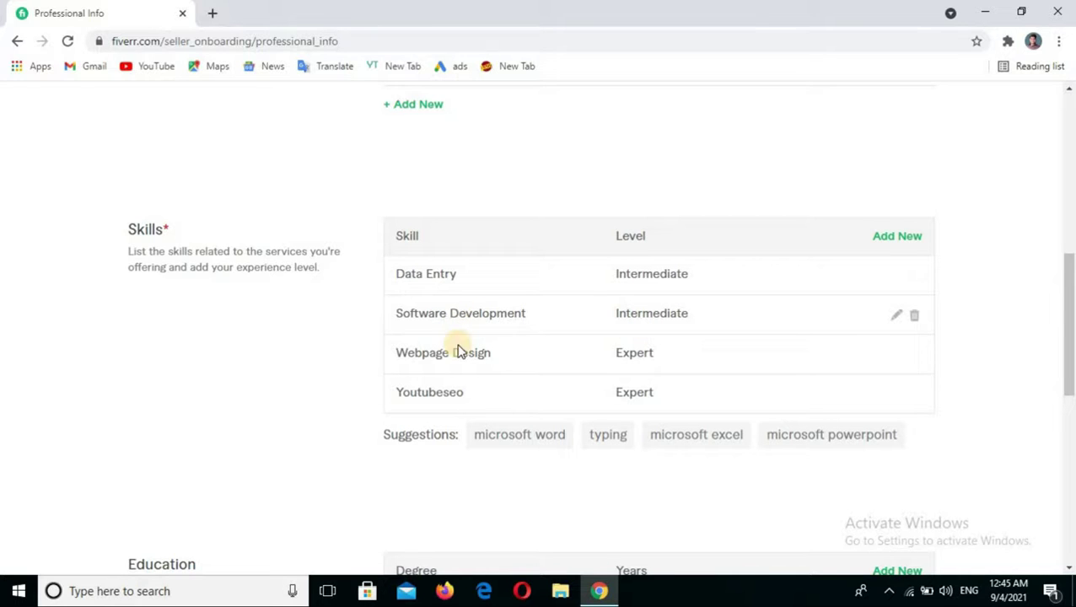
scroll(472, 377, "down", 2)
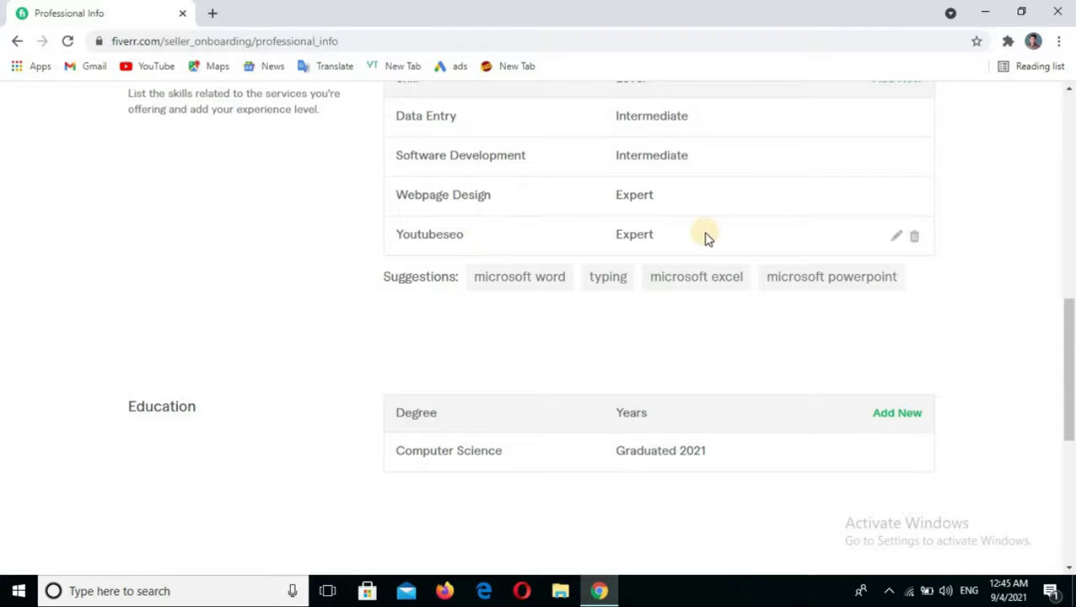
scroll(704, 238, "down", 5)
scroll(705, 239, "up", 3)
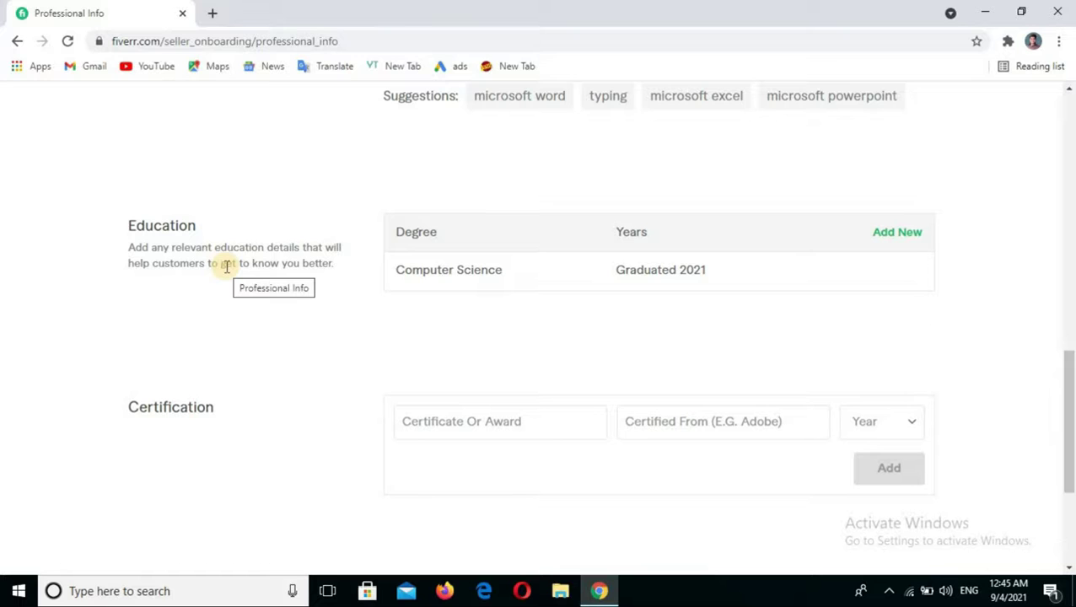
scroll(869, 382, "down", 3)
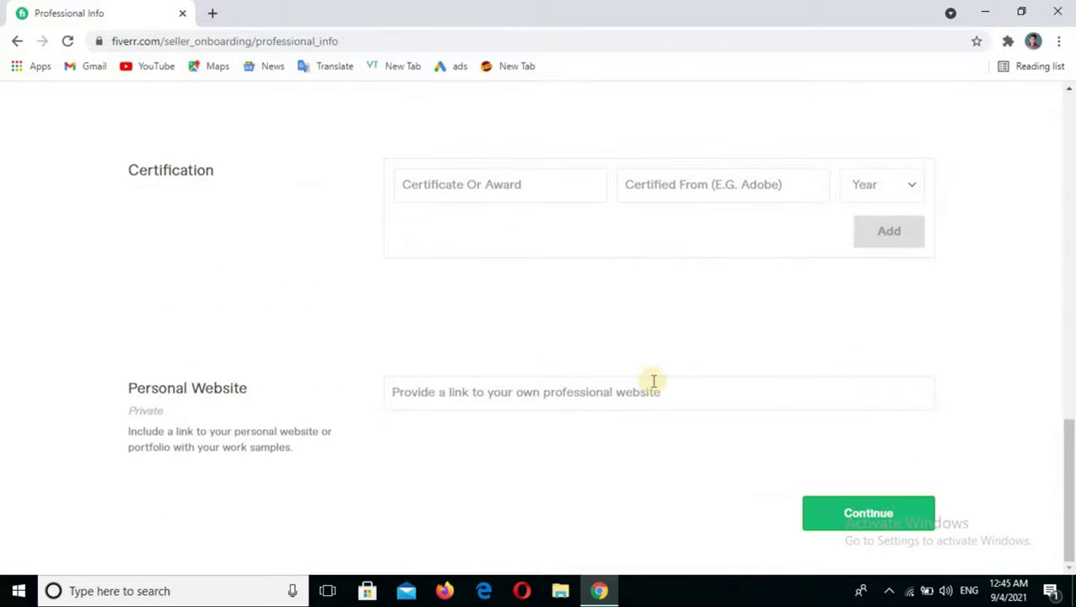
mouse_move(186, 206)
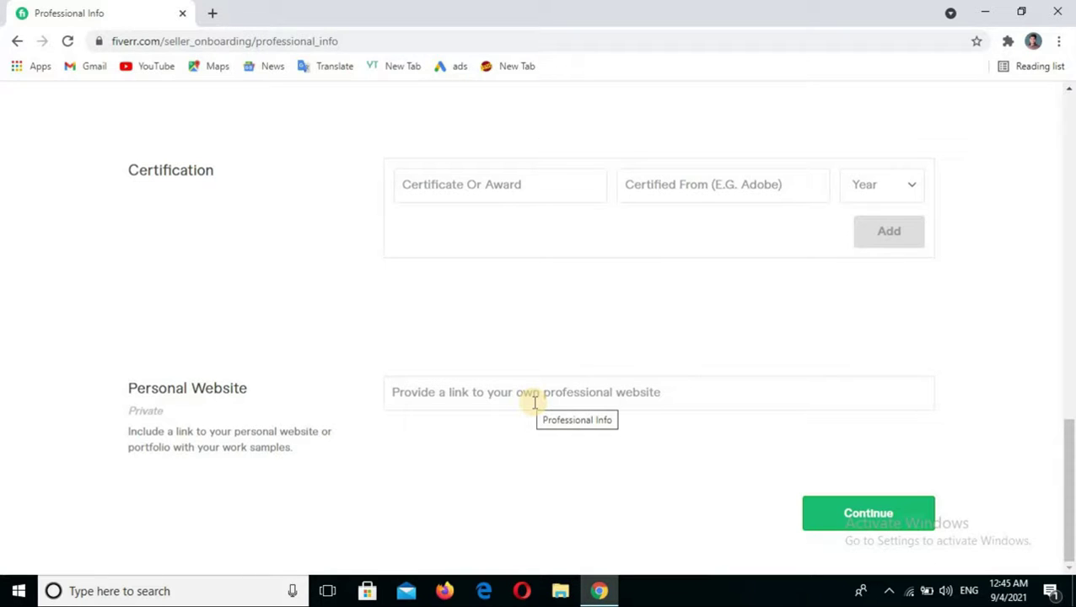
left_click(872, 516)
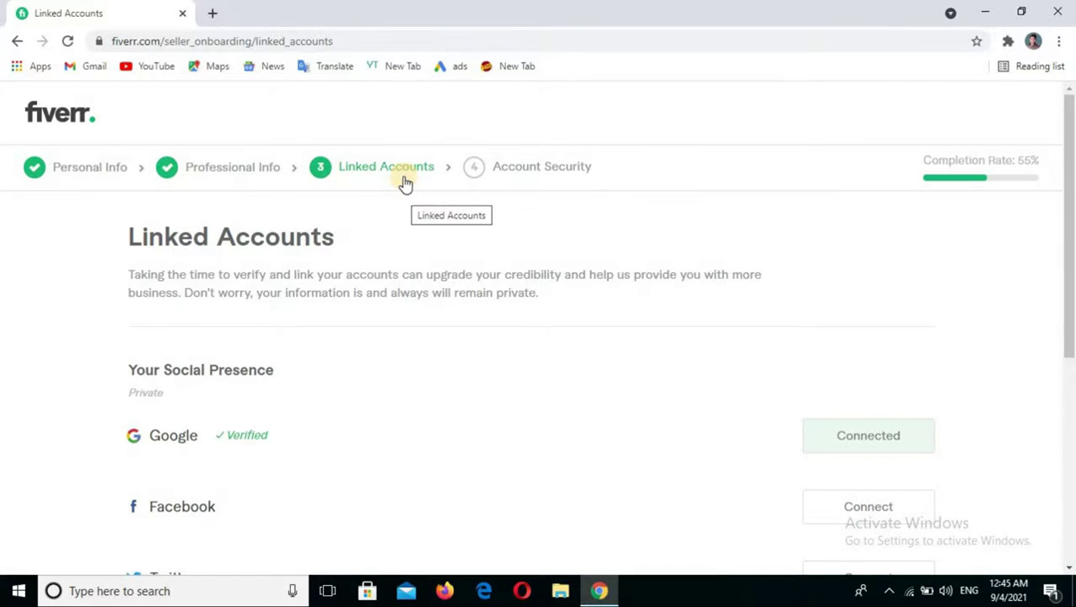
- Leave Google as the sole connected account and continue from Linked Accounts
scroll(400, 178, "down", 1)
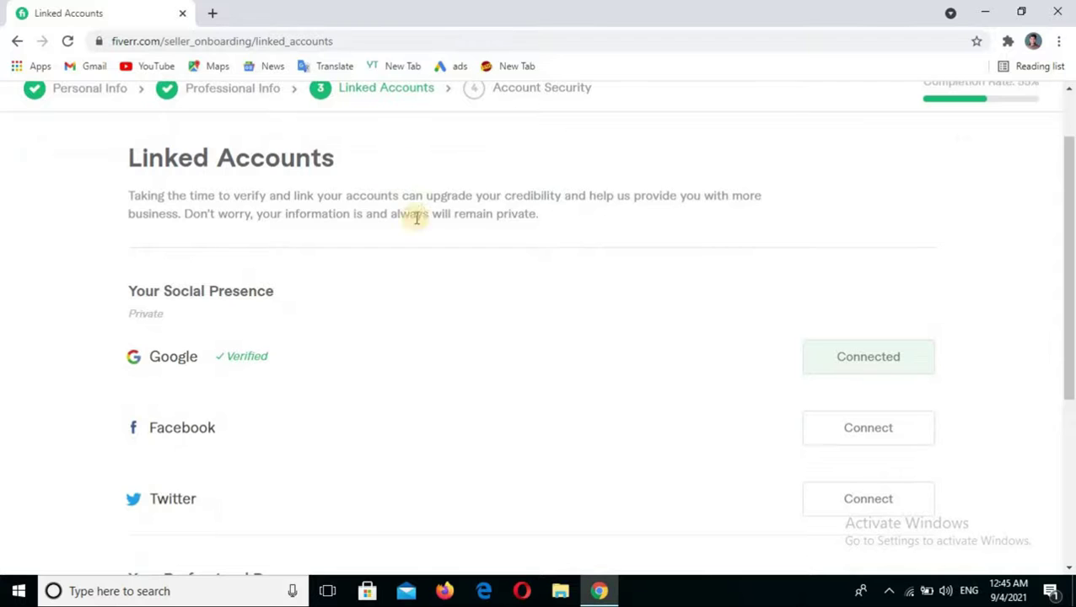
scroll(414, 223, "down", 2)
scroll(416, 238, "up", 1)
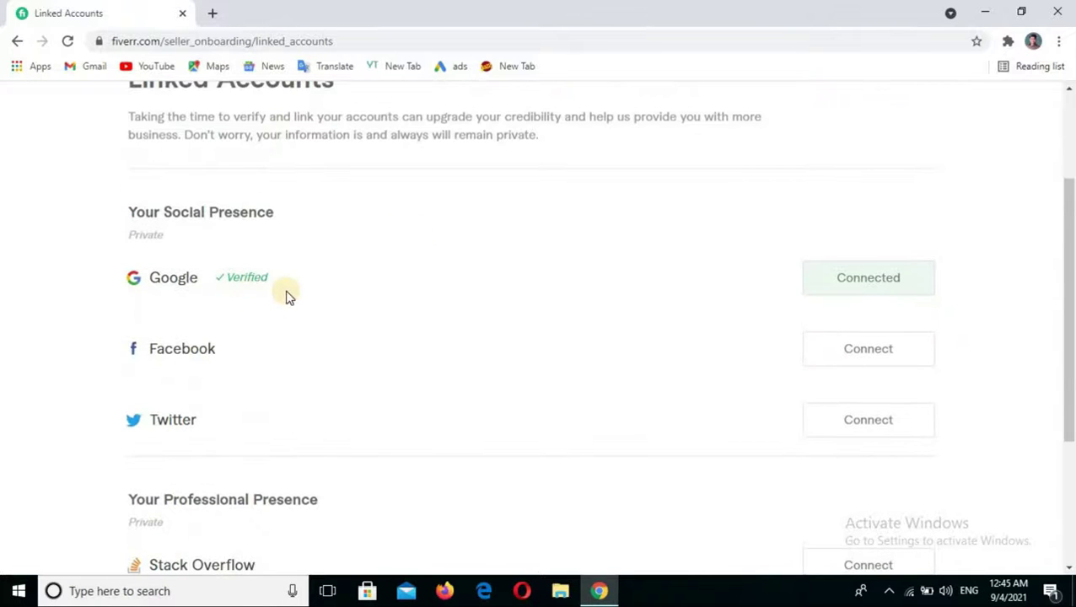
scroll(359, 236, "up", 1)
scroll(360, 235, "down", 3)
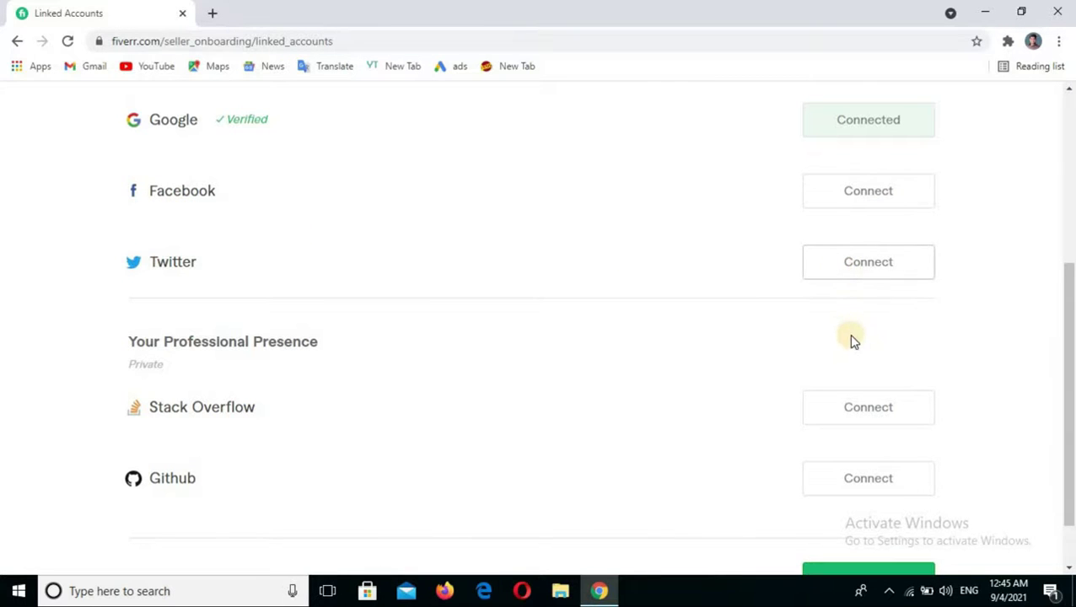
scroll(852, 344, "up", 2)
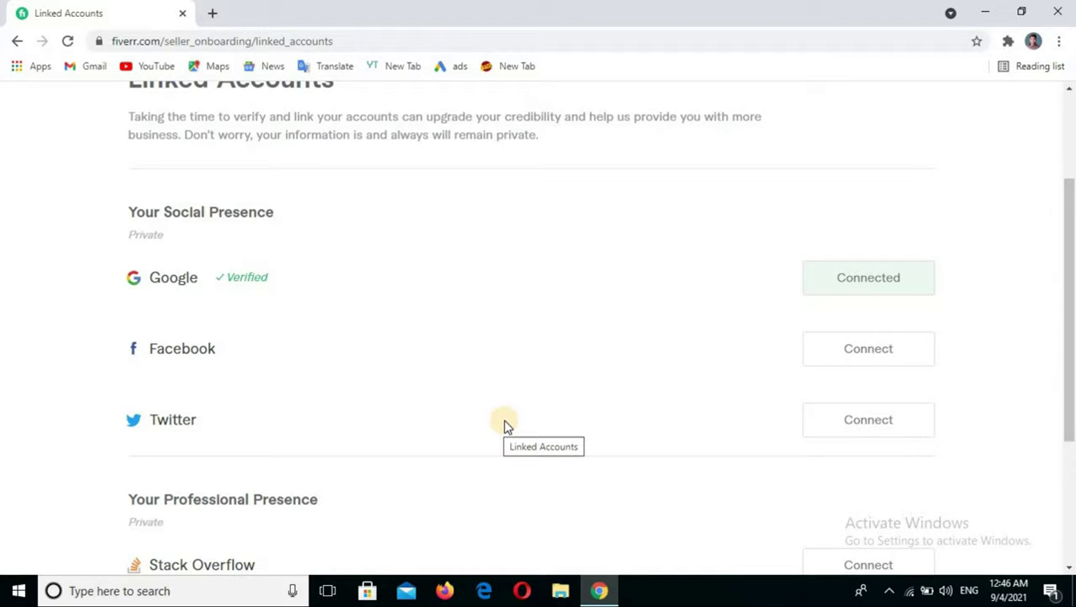
scroll(509, 422, "down", 2)
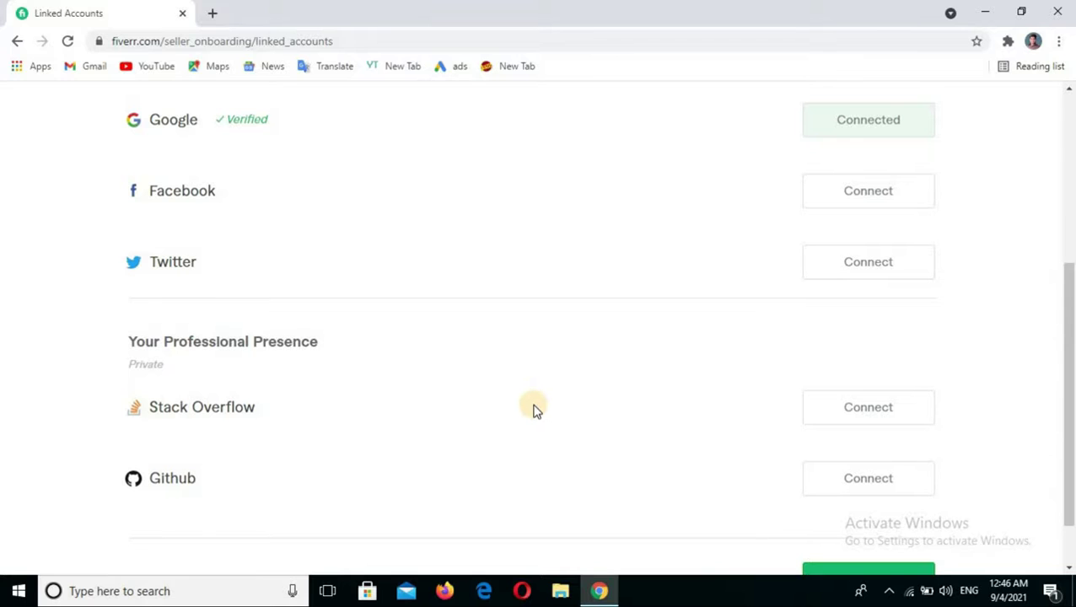
scroll(532, 411, "down", 1)
scroll(530, 408, "up", 3)
scroll(739, 380, "down", 3)
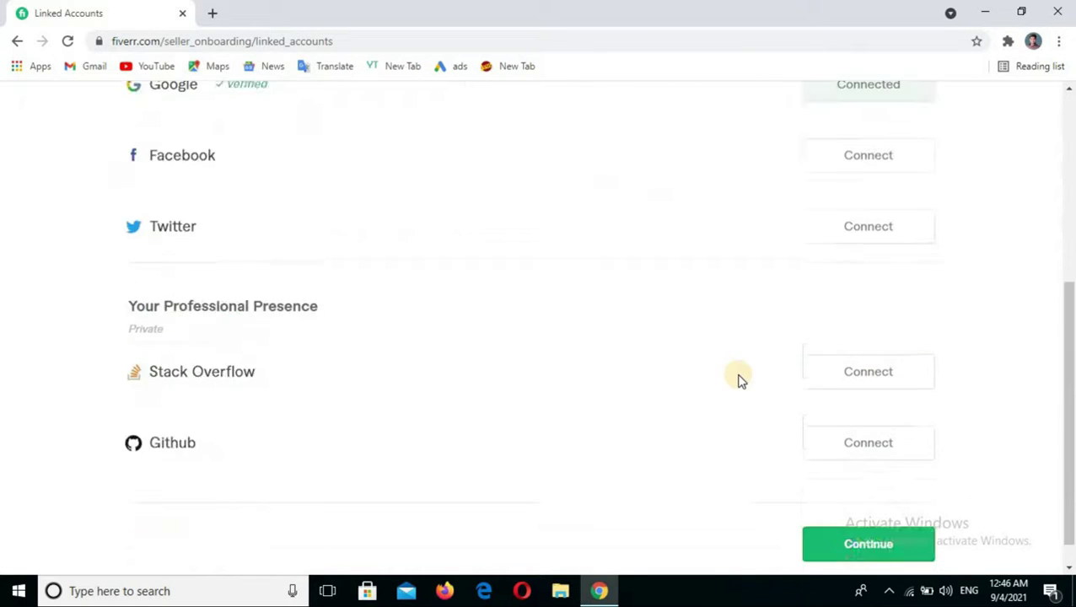
left_click(867, 513)
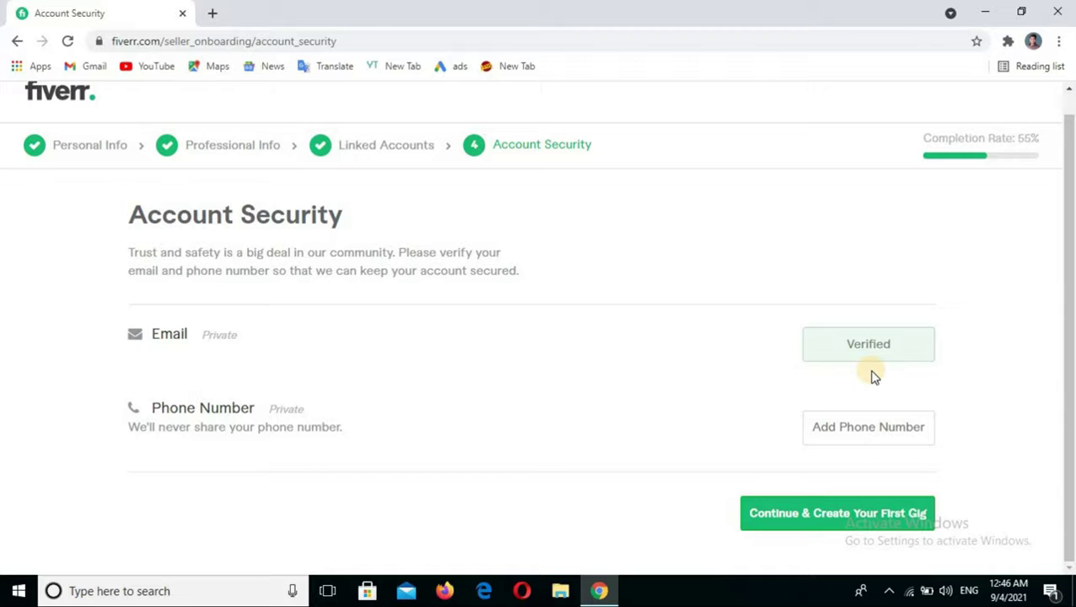
- Open the Verify Phone Number dialog with Add Phone Number
left_click(858, 440)
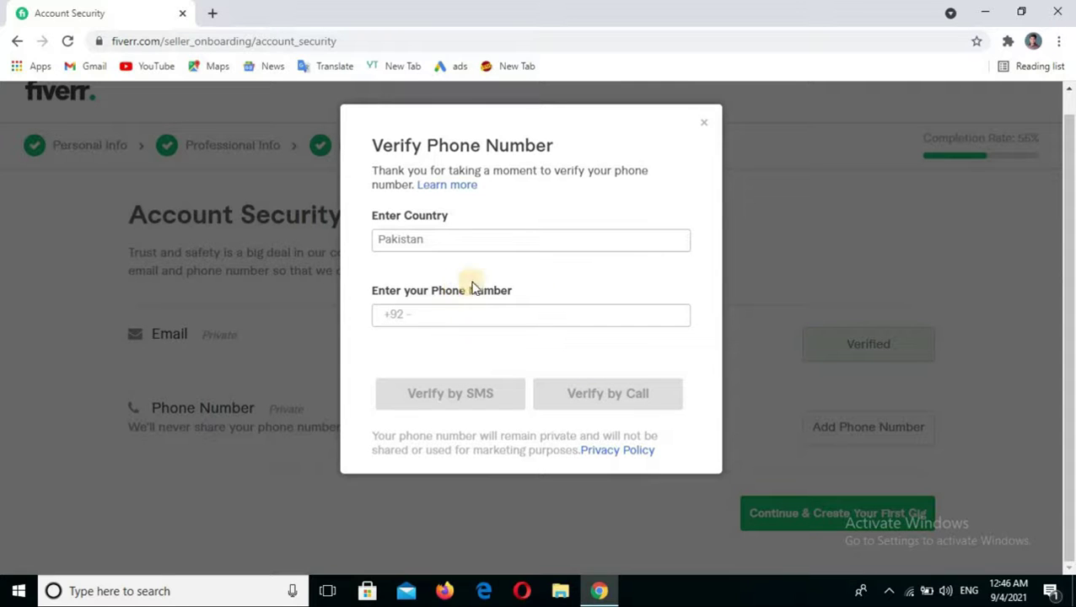
- Enter the phone number after +92 and request call verification, which reports it already connected
left_click(413, 315)
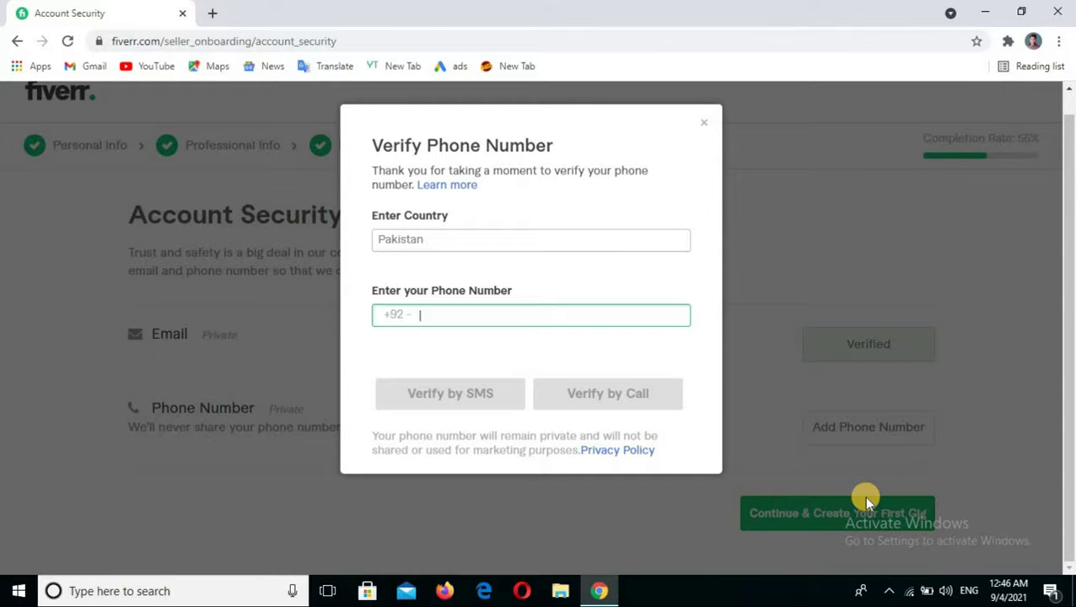
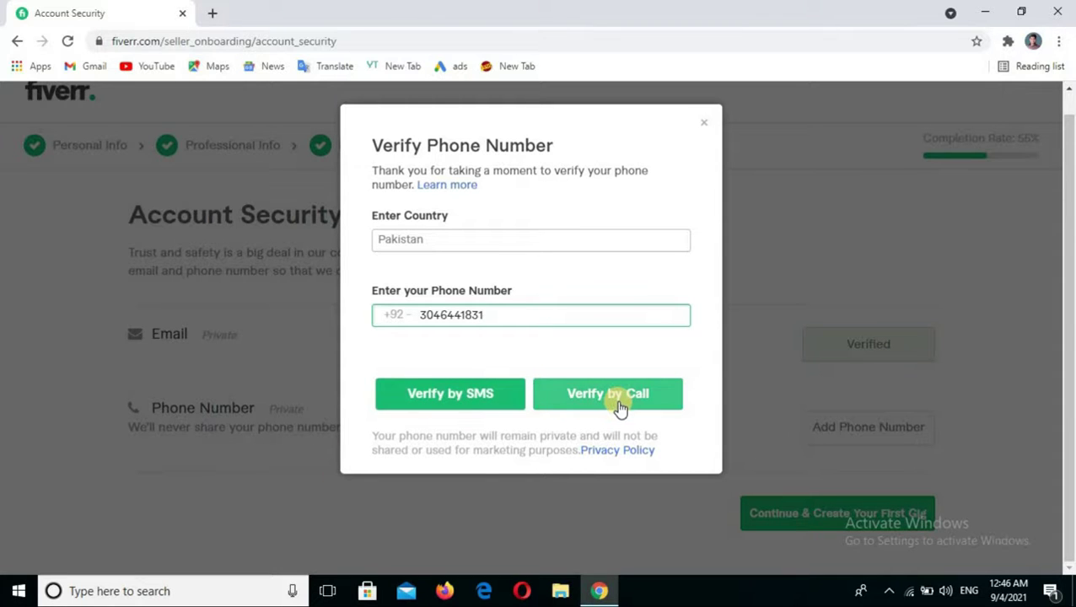
left_click(469, 397)
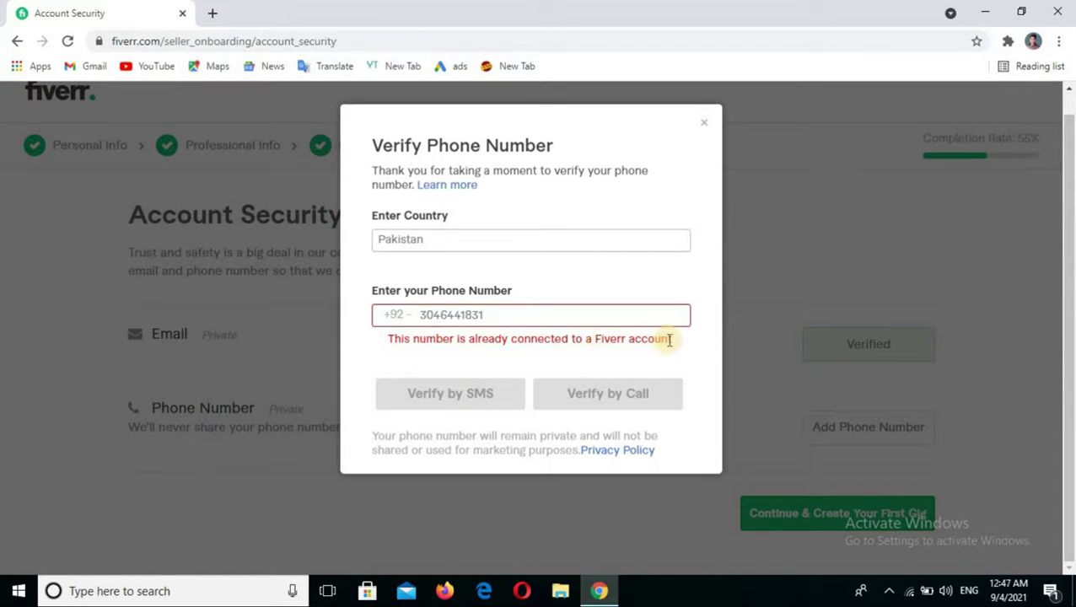
left_click(567, 319)
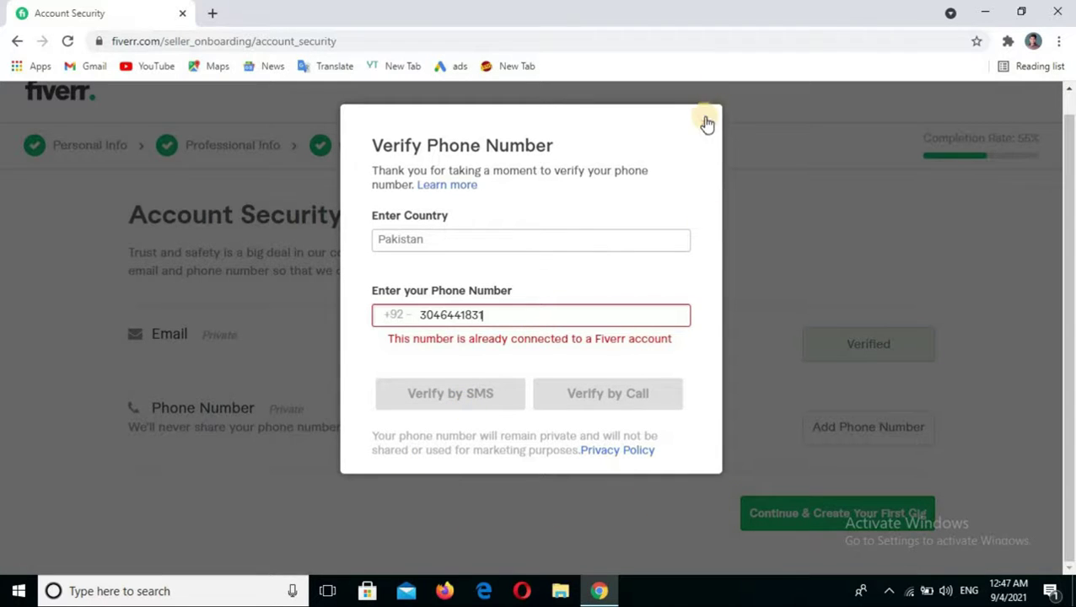
- Close the Verify Phone Number dialog, leaving the phone number not added on Account Security
left_click(890, 523)
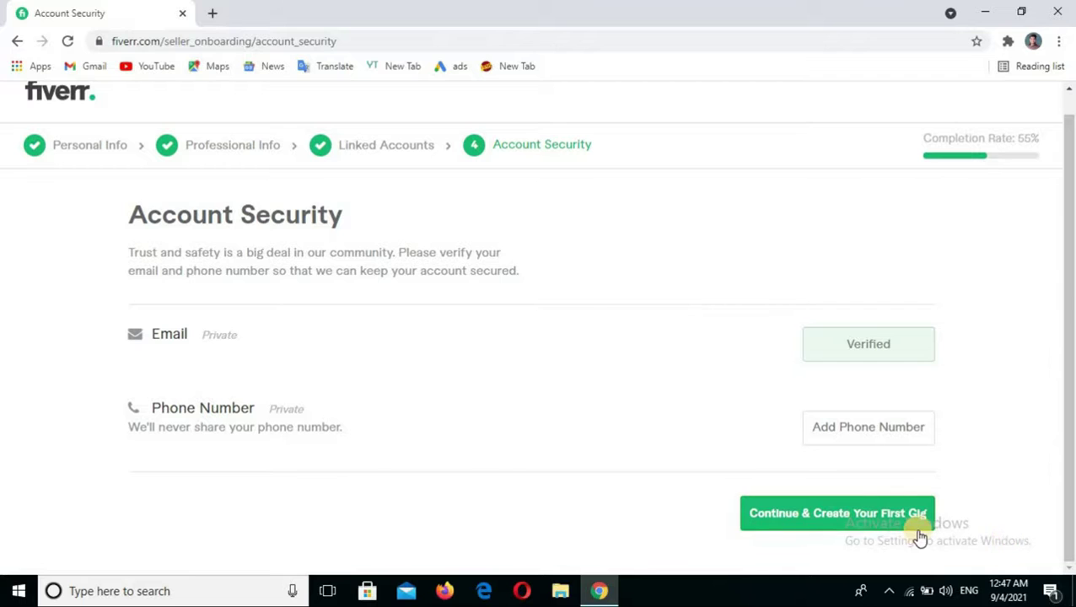
scroll(868, 467, "up", 1)
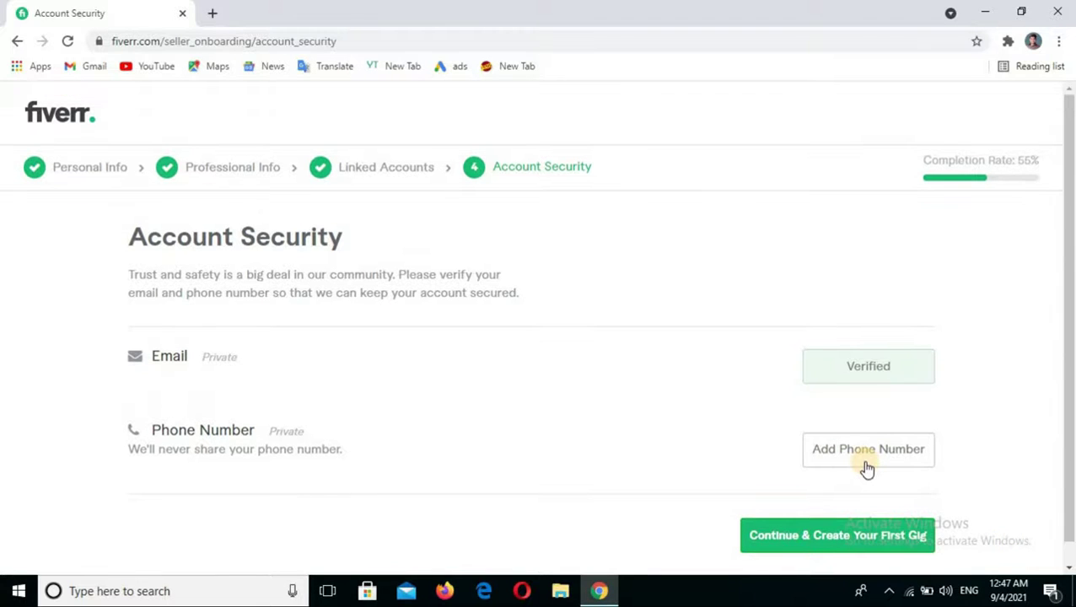
scroll(867, 468, "down", 1)
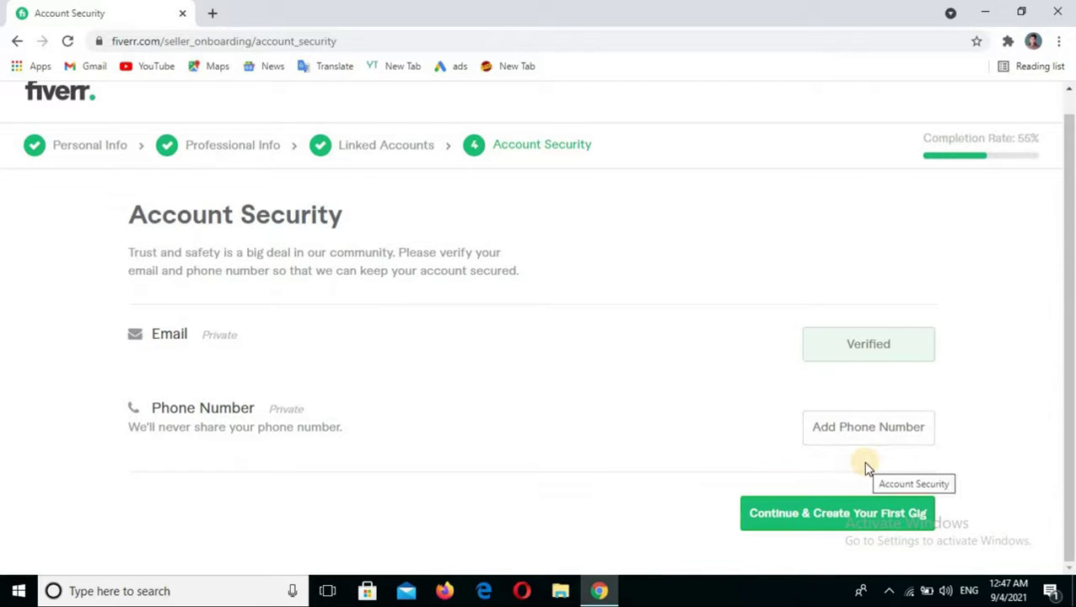